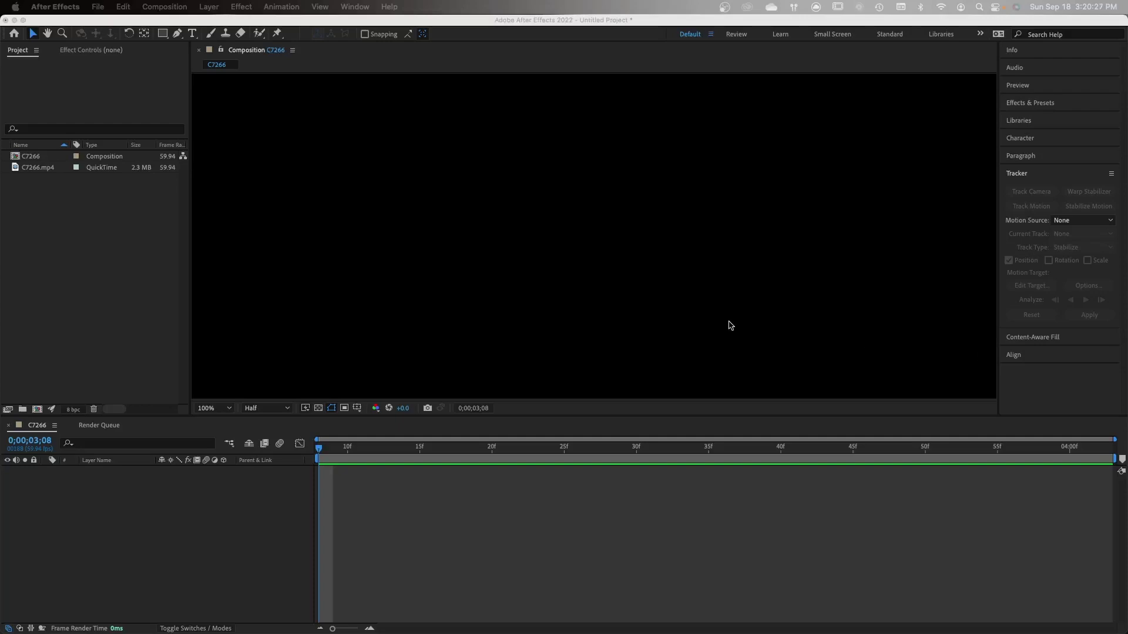
# Step: Add C7266.mp4 to the composition, duplicate it twice, and rename the top layer Flip Layer
pyautogui.moveTo(41, 167); pyautogui.dragTo(124, 489)
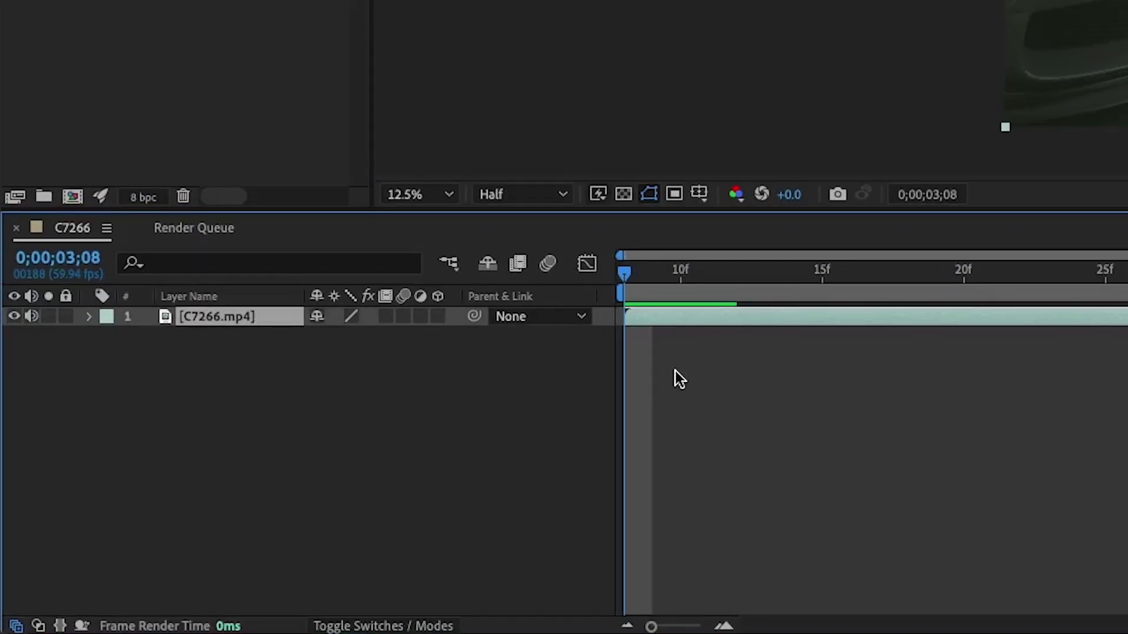
pyautogui.press('super+d')
pyautogui.press('super+d')
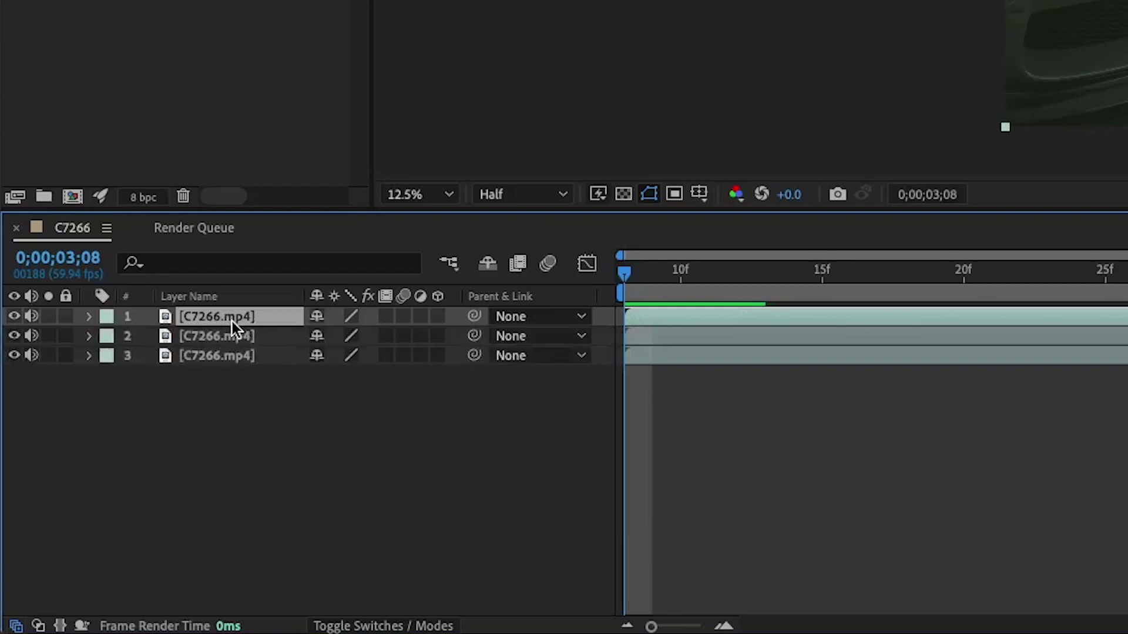
pyautogui.press('Return')
pyautogui.write('Flip Layer')
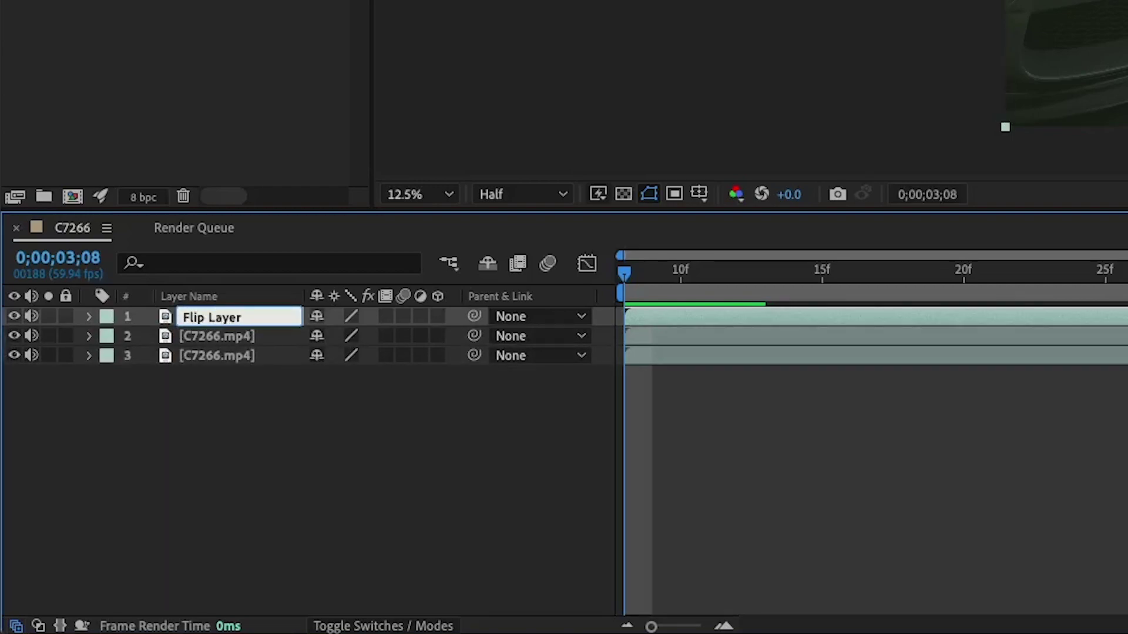
pyautogui.press('Return')
# Step: Rename the second and third layers Hood Layer and Original Clip
pyautogui.press('super+Down')
pyautogui.press('Return')
pyautogui.write('Hood Layer')
pyautogui.press('Return')
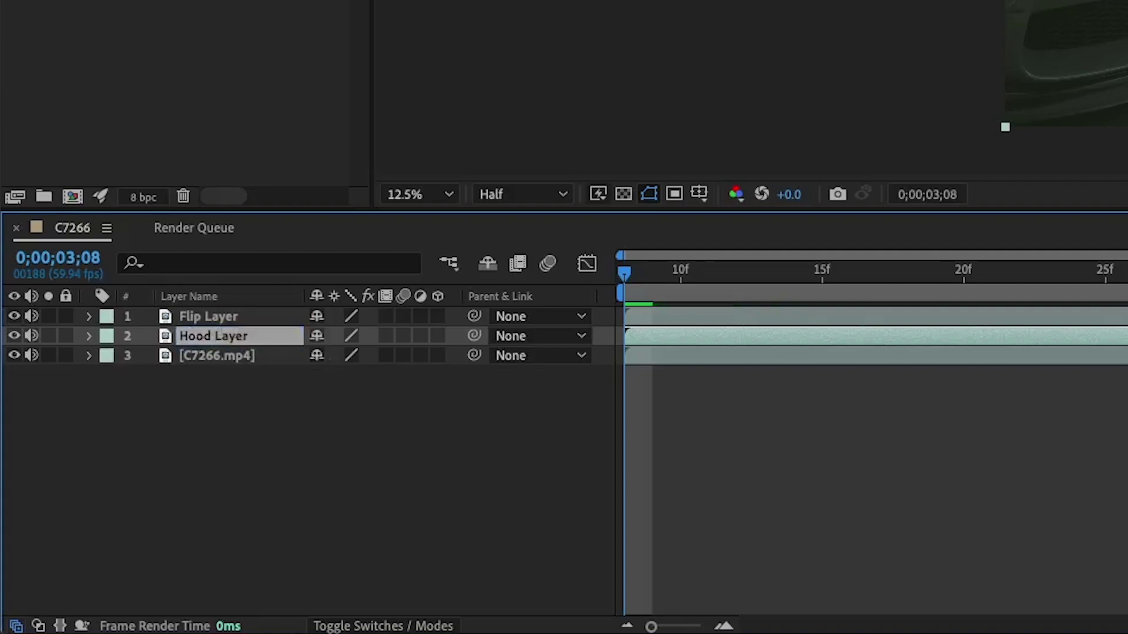
pyautogui.press('super+Down')
pyautogui.press('Return')
pyautogui.write('Original Cli')
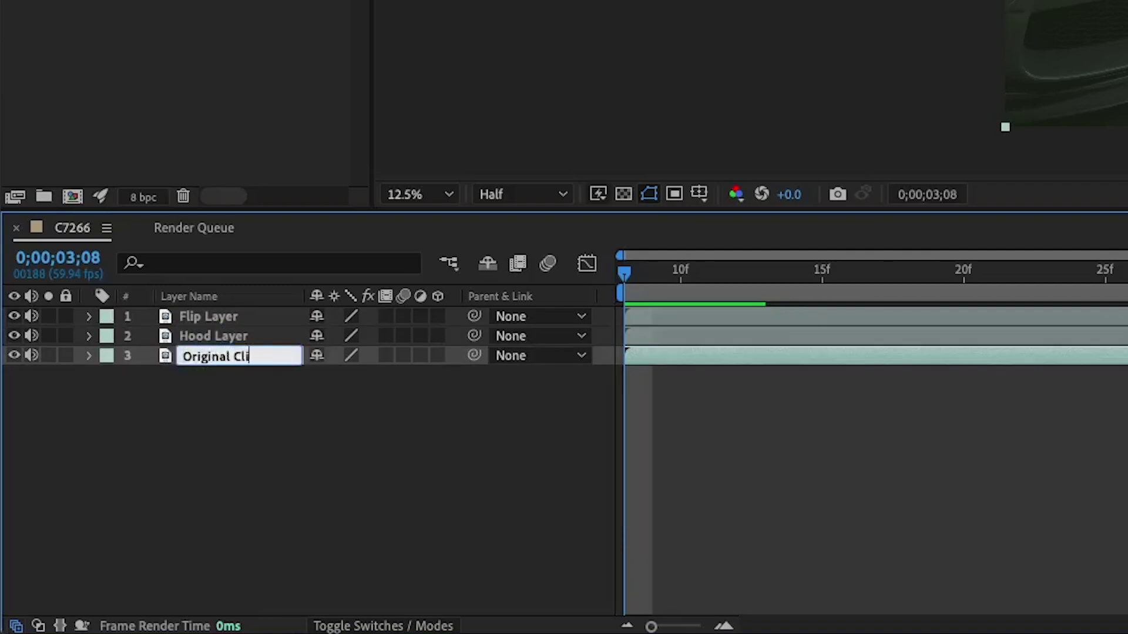
pyautogui.write('p')
pyautogui.press('Return')
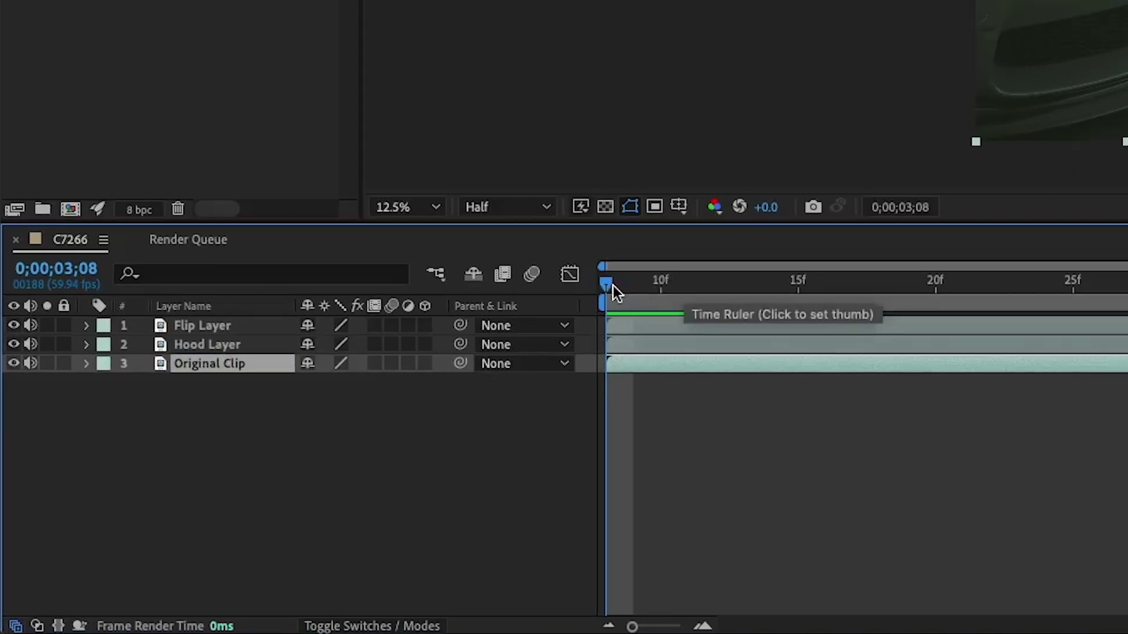
# Step: Trim Hood Layer so it ends at 0;00;03;57
pyautogui.moveTo(630, 280); pyautogui.dragTo(705, 276)
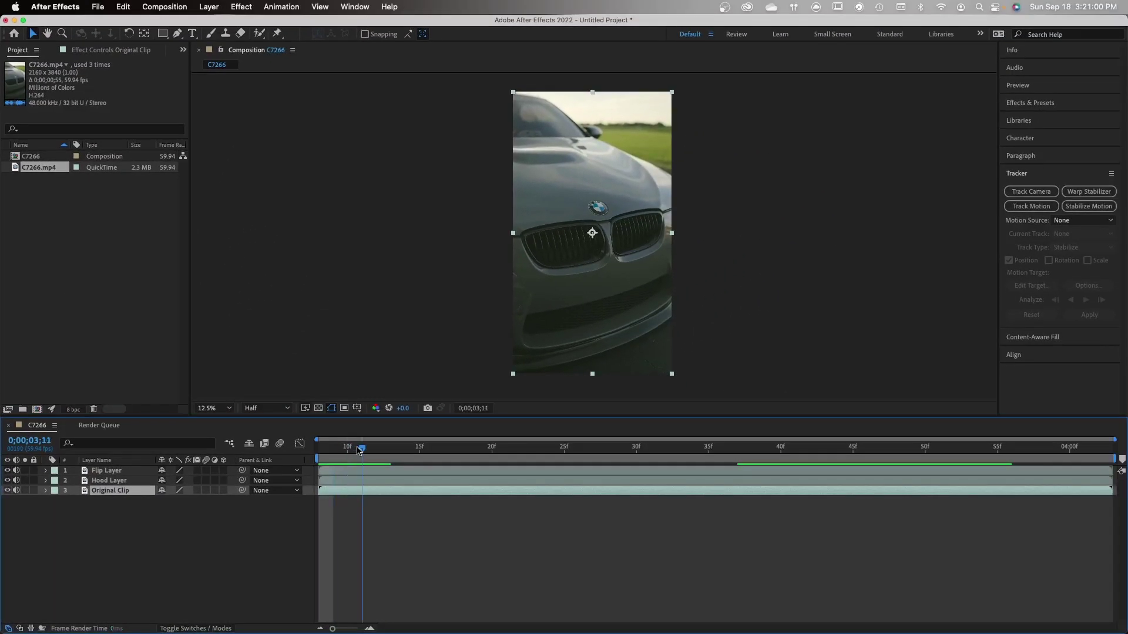
pyautogui.moveTo(360, 450); pyautogui.dragTo(376, 480)
pyautogui.click(319, 480)
pyautogui.click(1098, 449)
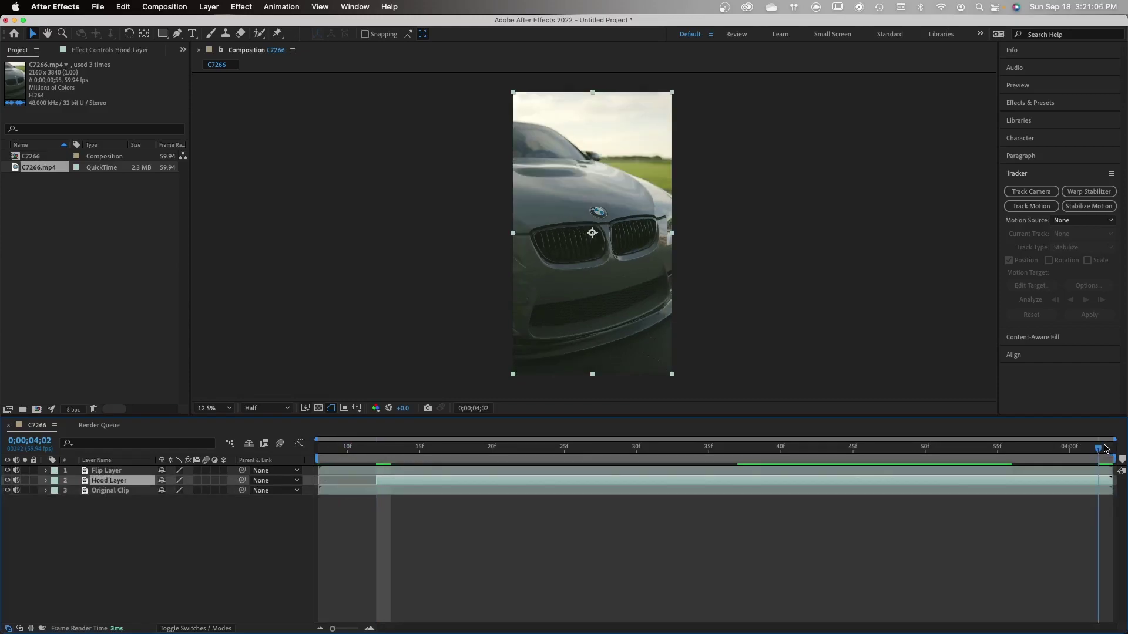
pyautogui.moveTo(1107, 450); pyautogui.dragTo(1027, 449)
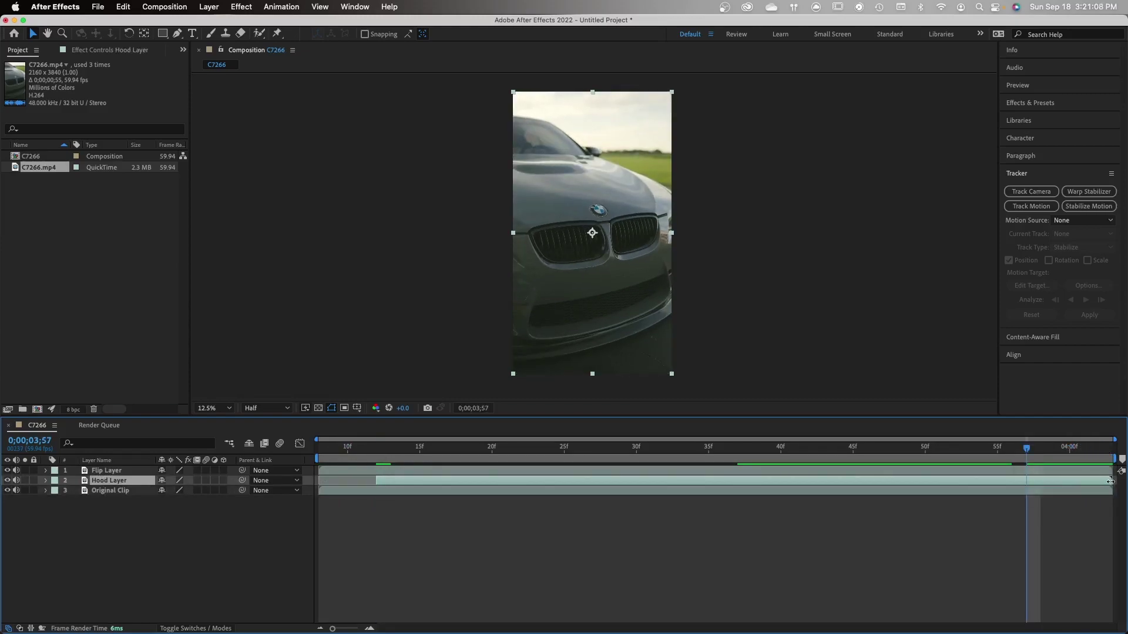
pyautogui.moveTo(1111, 480); pyautogui.dragTo(1034, 481)
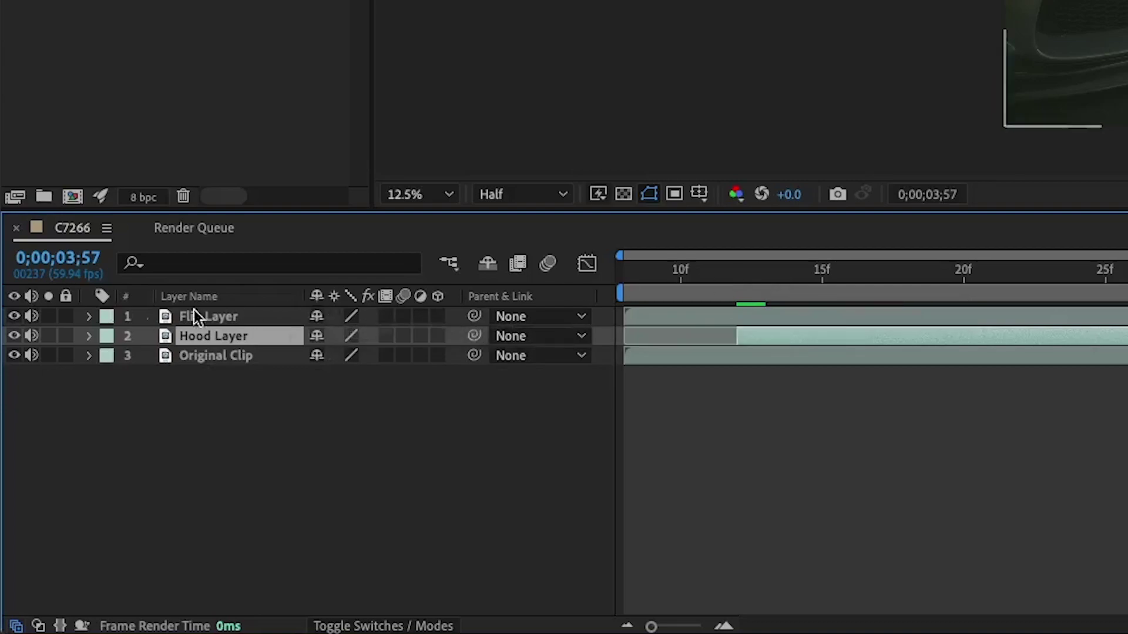
# Step: Hide Flip Layer and Original Clip, and return the playhead to 0;00;03;12
pyautogui.click(14, 317)
pyautogui.click(14, 355)
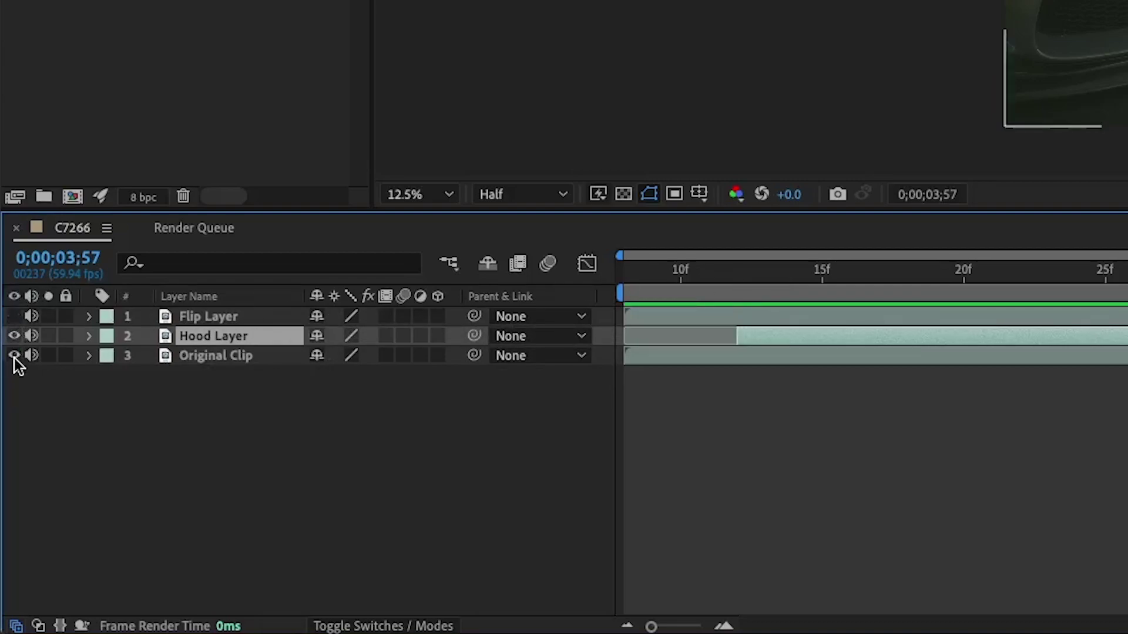
pyautogui.click(735, 302)
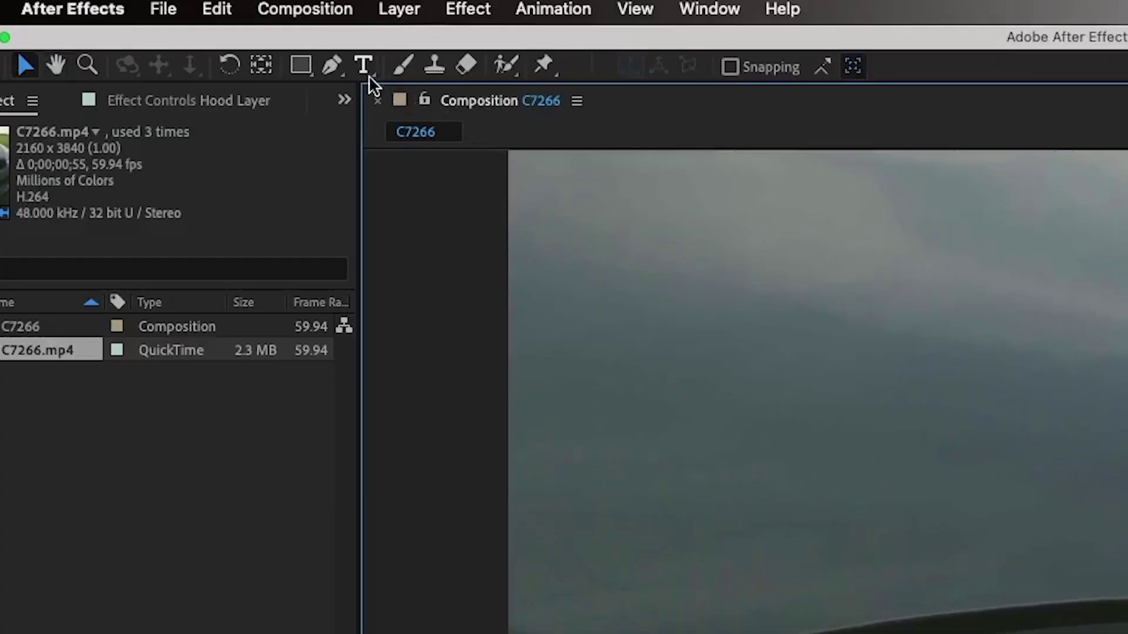
# Step: Draw a closed Pen mask around the BMW badge on Hood Layer at 100% zoom
pyautogui.click(178, 34)
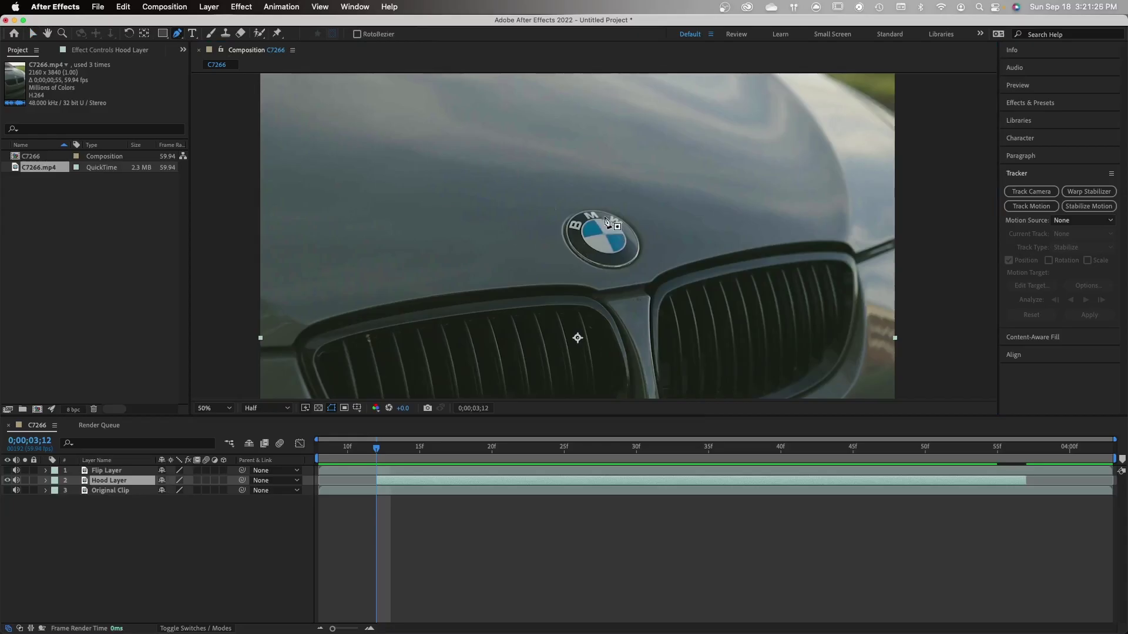
pyautogui.scroll(2, 607, 221)
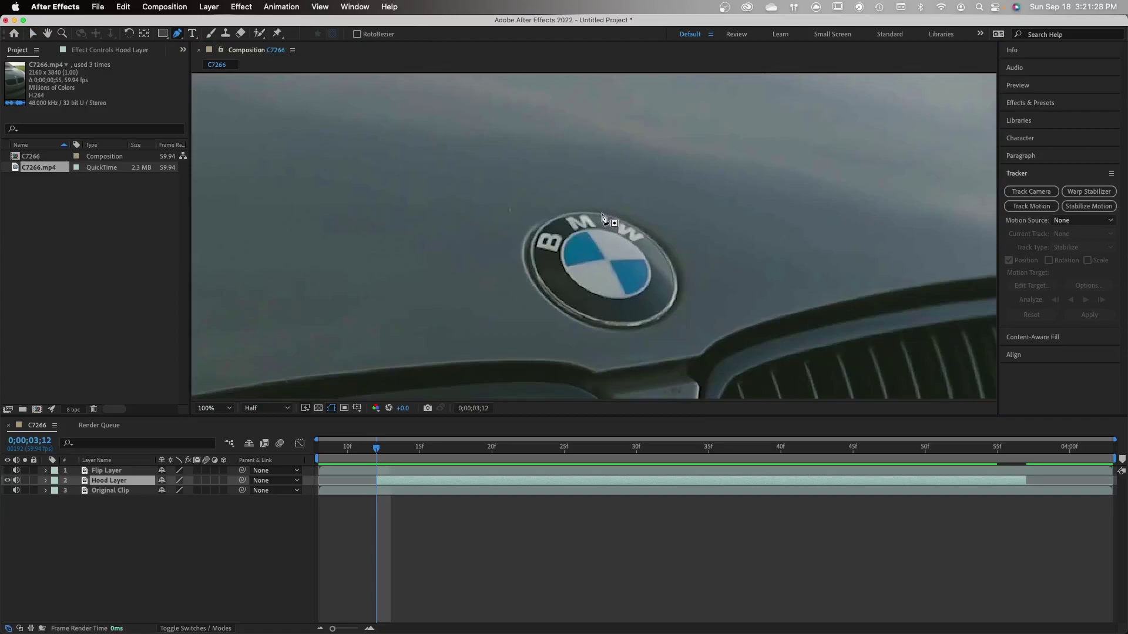
pyautogui.click(601, 213)
pyautogui.moveTo(532, 268); pyautogui.dragTo(534, 294)
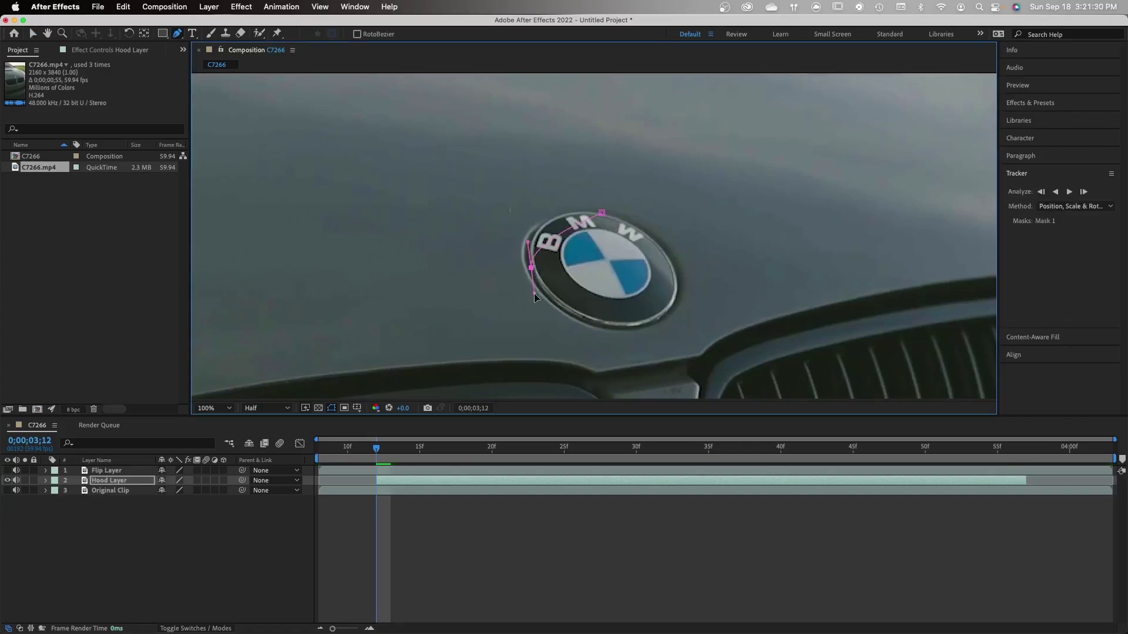
pyautogui.click(670, 311)
pyautogui.moveTo(601, 213)
pyautogui.mouseDown()
pyautogui.moveTo(621, 228)
pyautogui.moveTo(608, 215)
pyautogui.mouseUp()
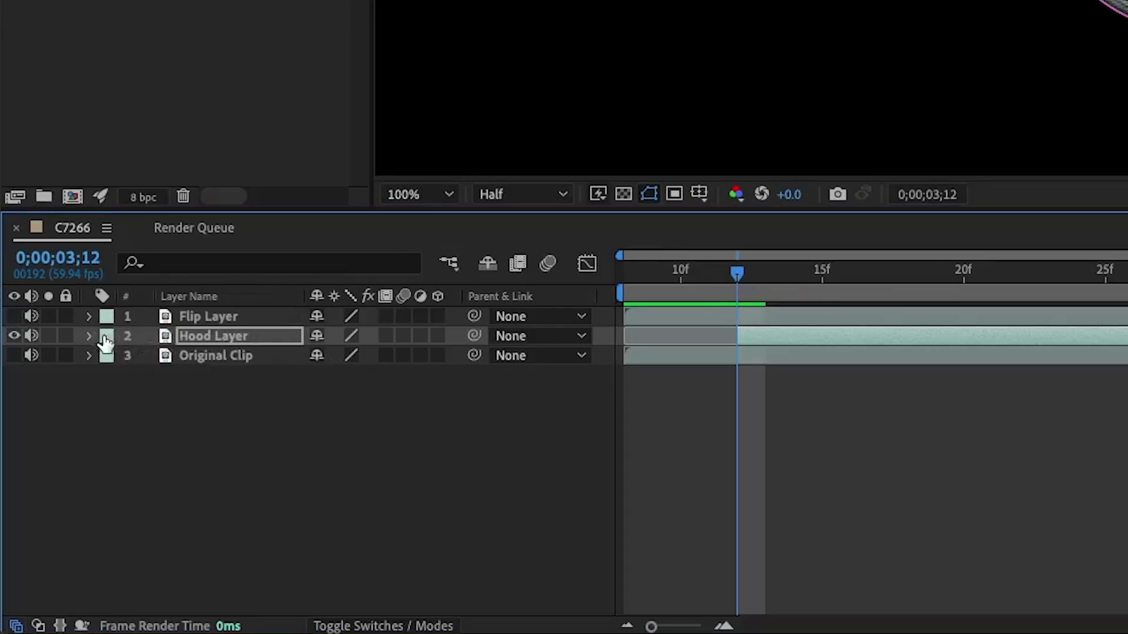
# Step: Track Mask 1 forward through the clip so it follows the badge
pyautogui.click(90, 335)
pyautogui.click(110, 357)
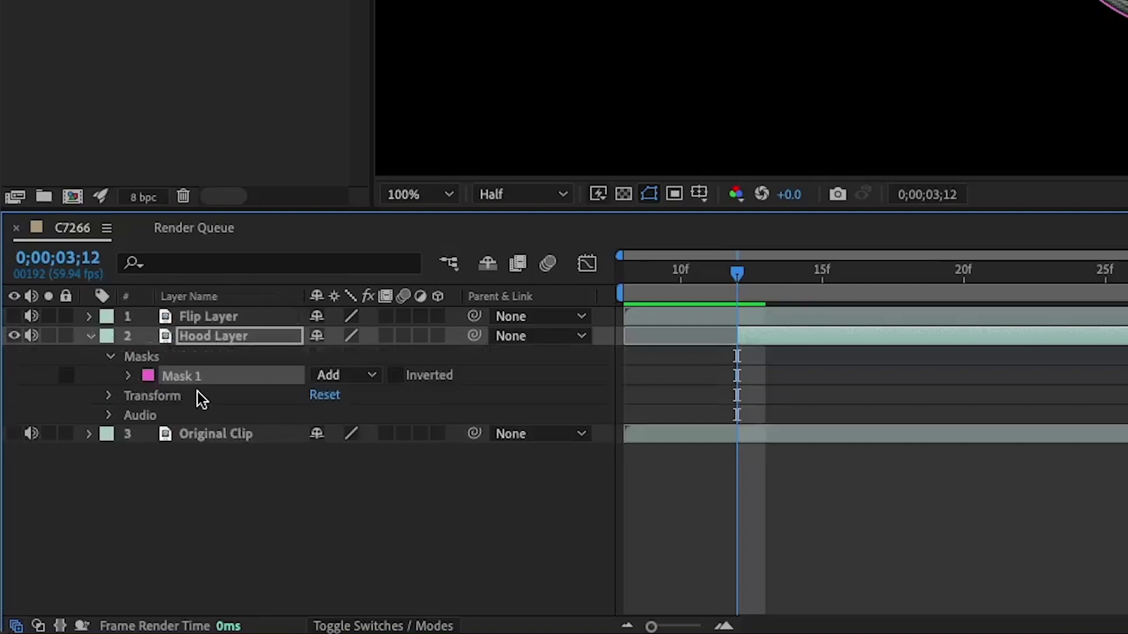
pyautogui.rightClick(206, 379)
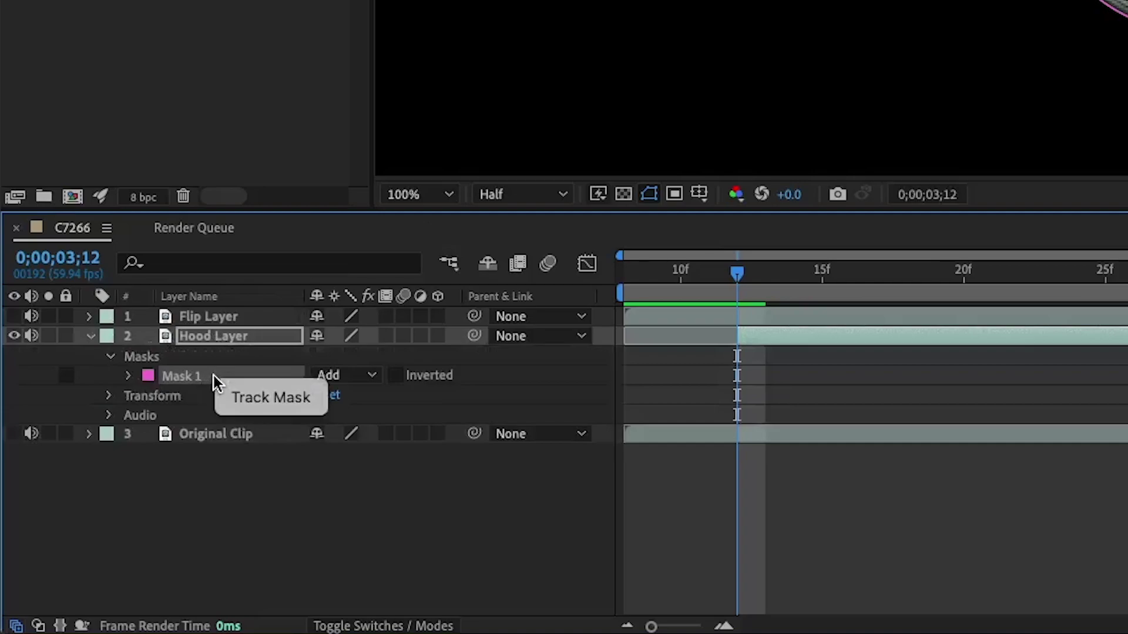
pyautogui.click(253, 399)
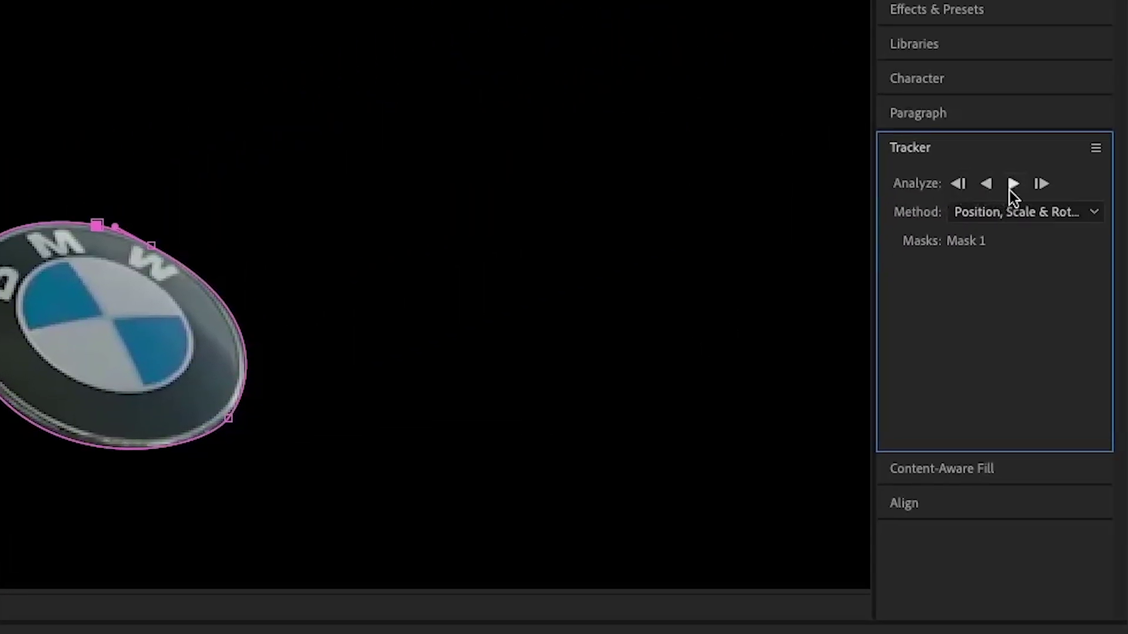
pyautogui.click(1012, 187)
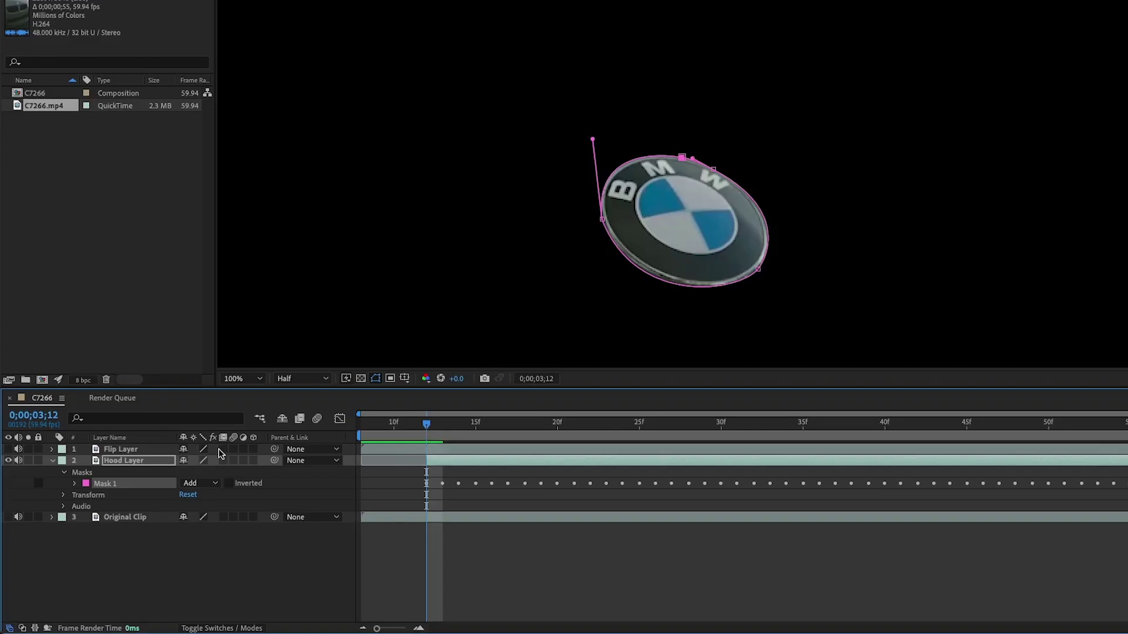
# Step: Set Mask 1's mode to Subtract and reselect Hood Layer
pyautogui.click(200, 483)
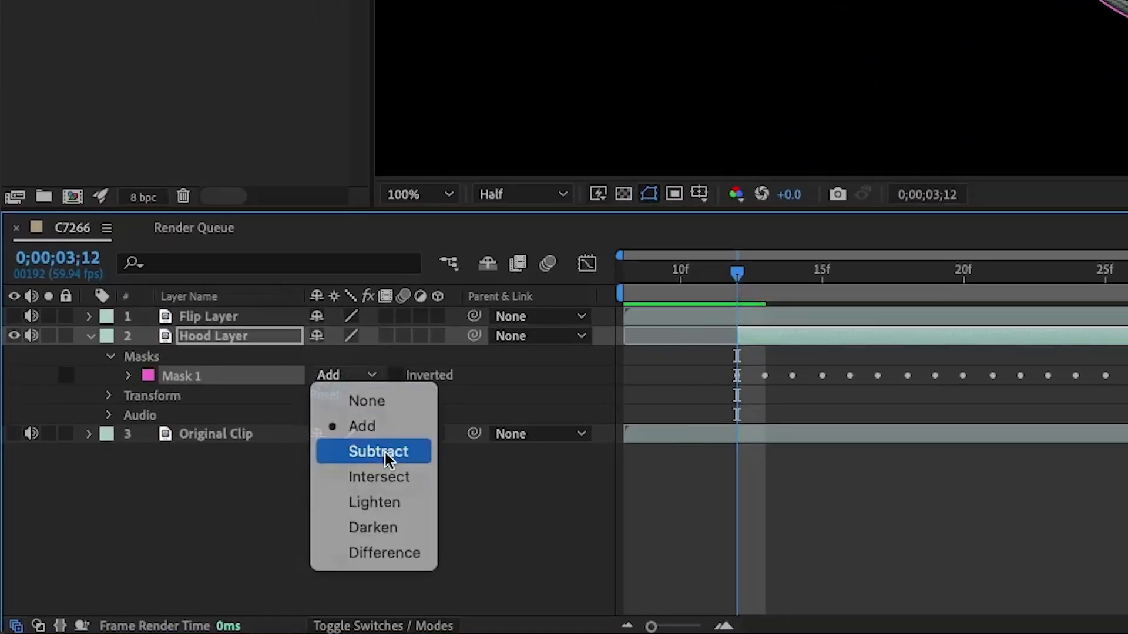
pyautogui.click(385, 452)
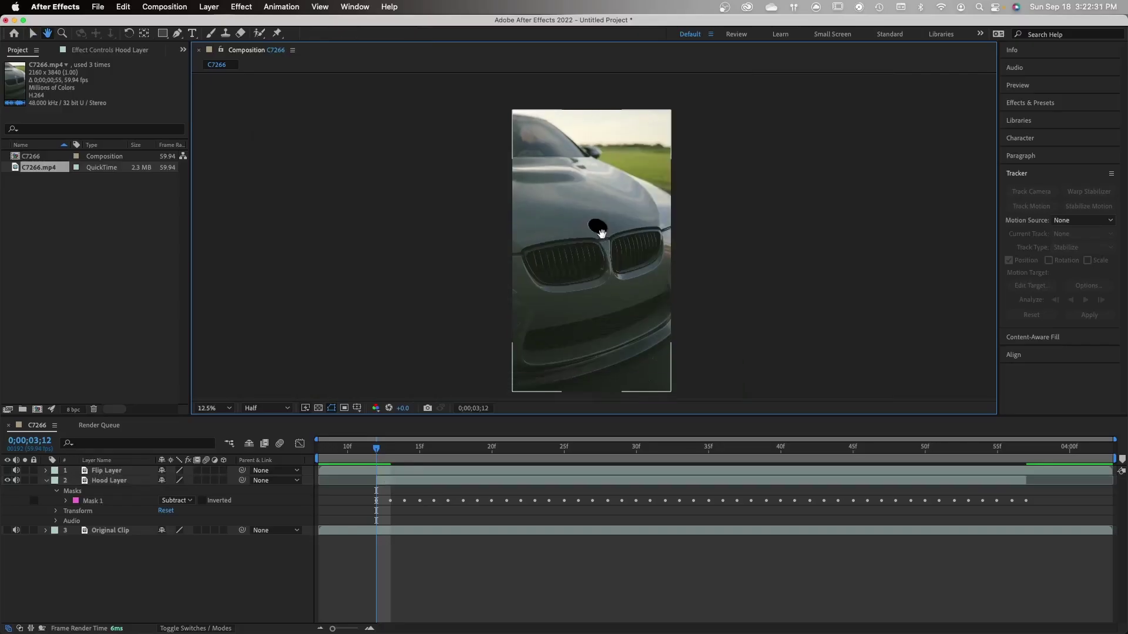
pyautogui.press('v')
pyautogui.click(432, 481)
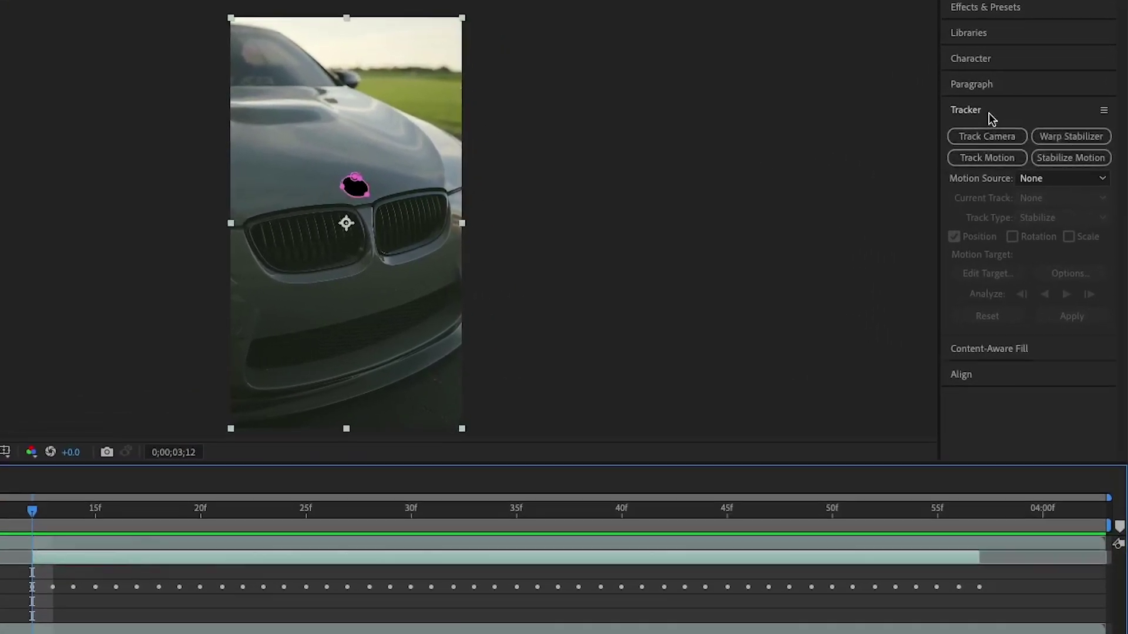
# Step: Generate an Edge Blend content-aware fill layer with Alpha Expansion 10, saving the project
pyautogui.click(1033, 171)
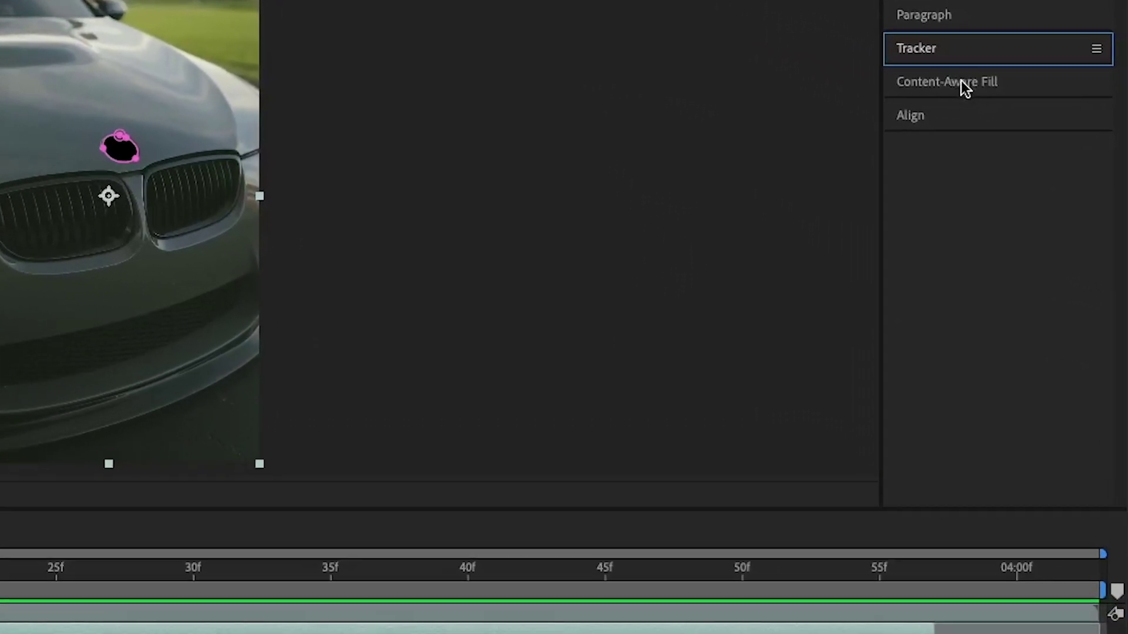
pyautogui.click(1039, 190)
pyautogui.scroll(-2, 999, 170)
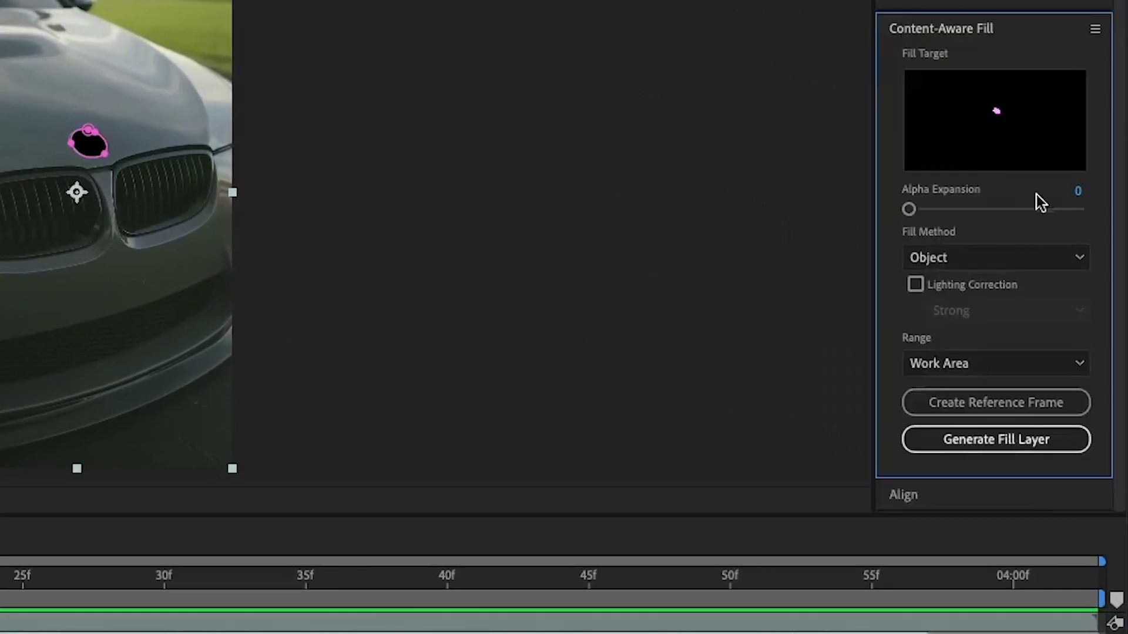
pyautogui.click(1035, 256)
pyautogui.click(1002, 335)
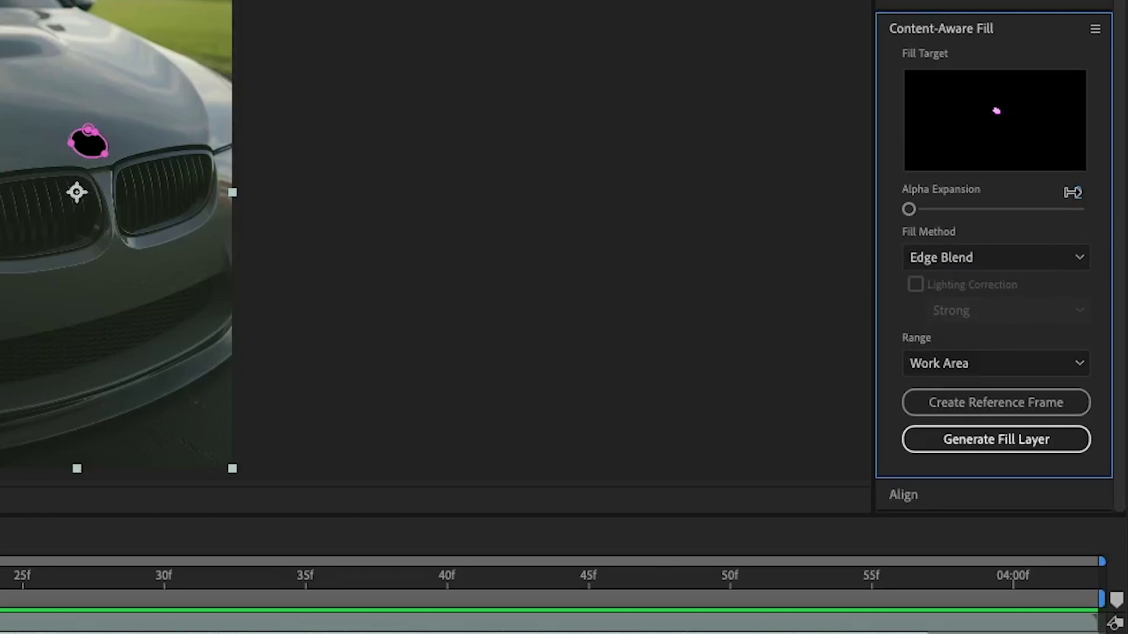
pyautogui.moveTo(1073, 192); pyautogui.dragTo(1094, 190)
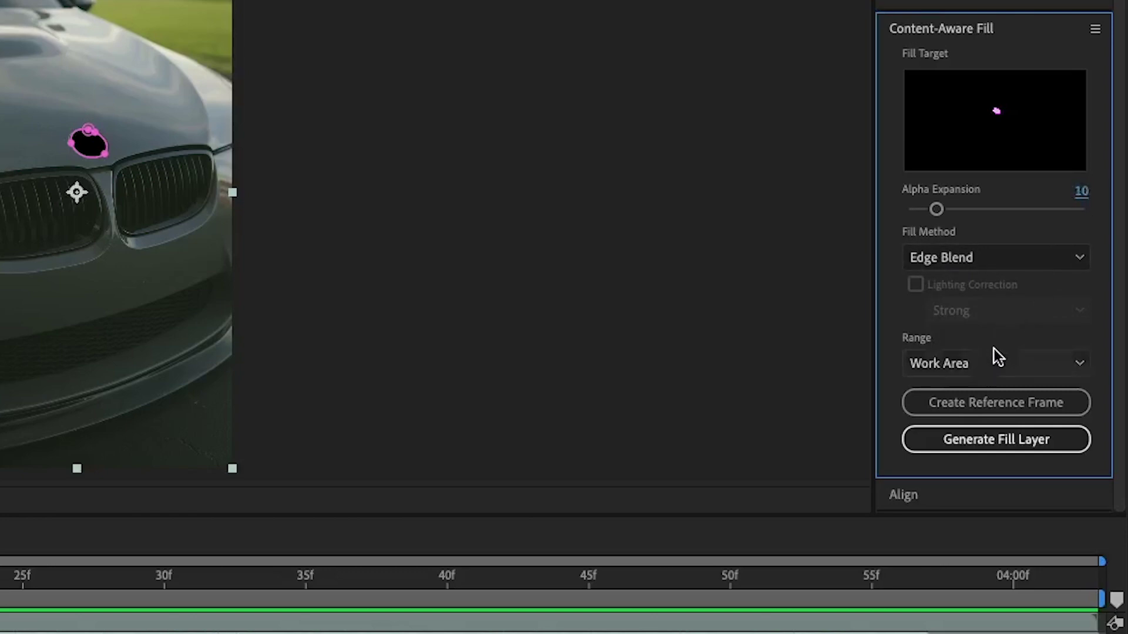
pyautogui.click(989, 440)
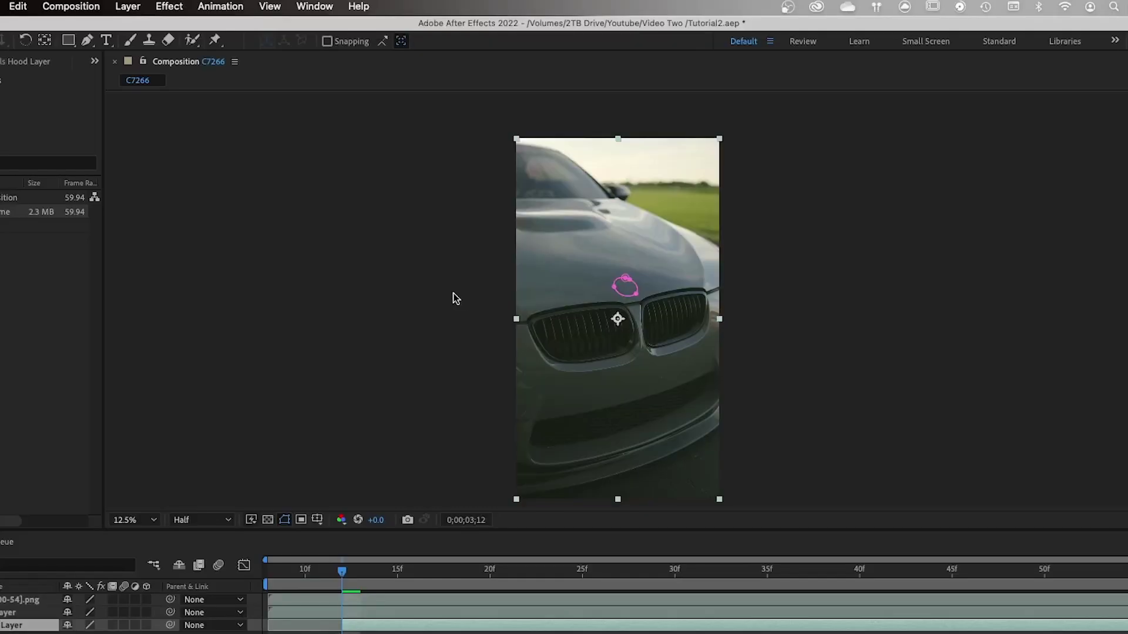
pyautogui.click(403, 275)
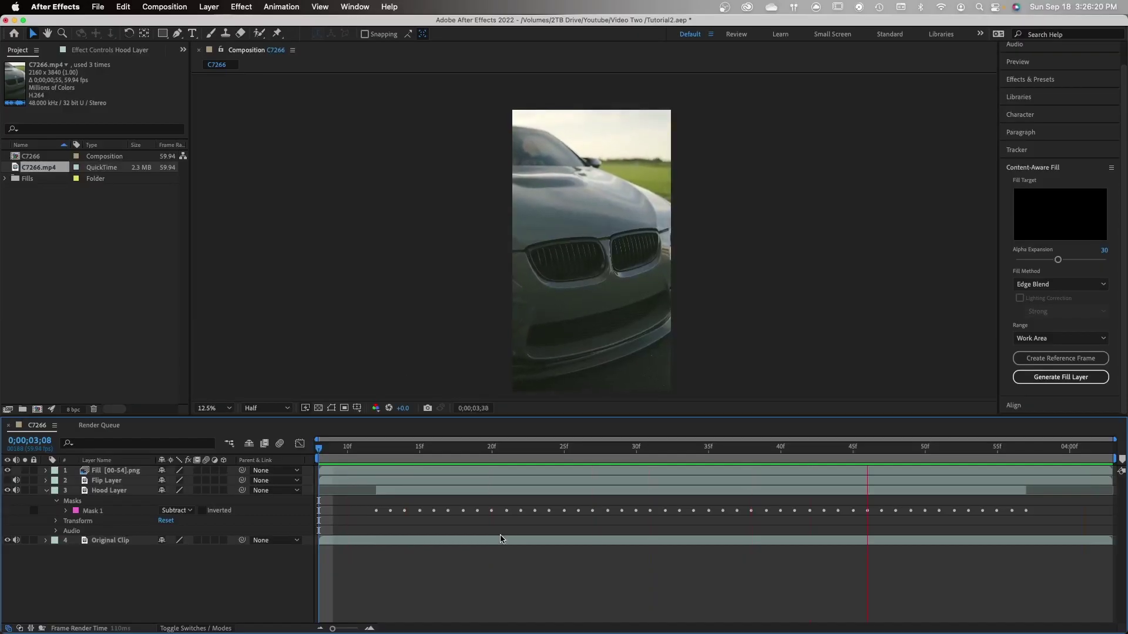
# Step: Preview the fill, move the fill layer below Flip Layer, and trim its start and end
pyautogui.press('space')
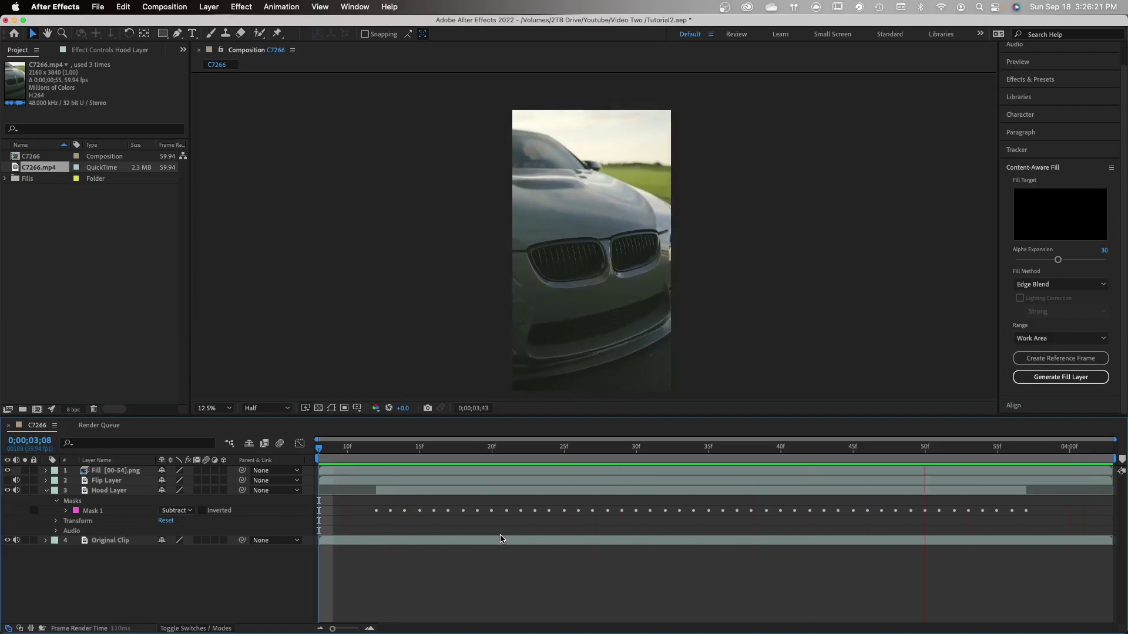
pyautogui.click(386, 449)
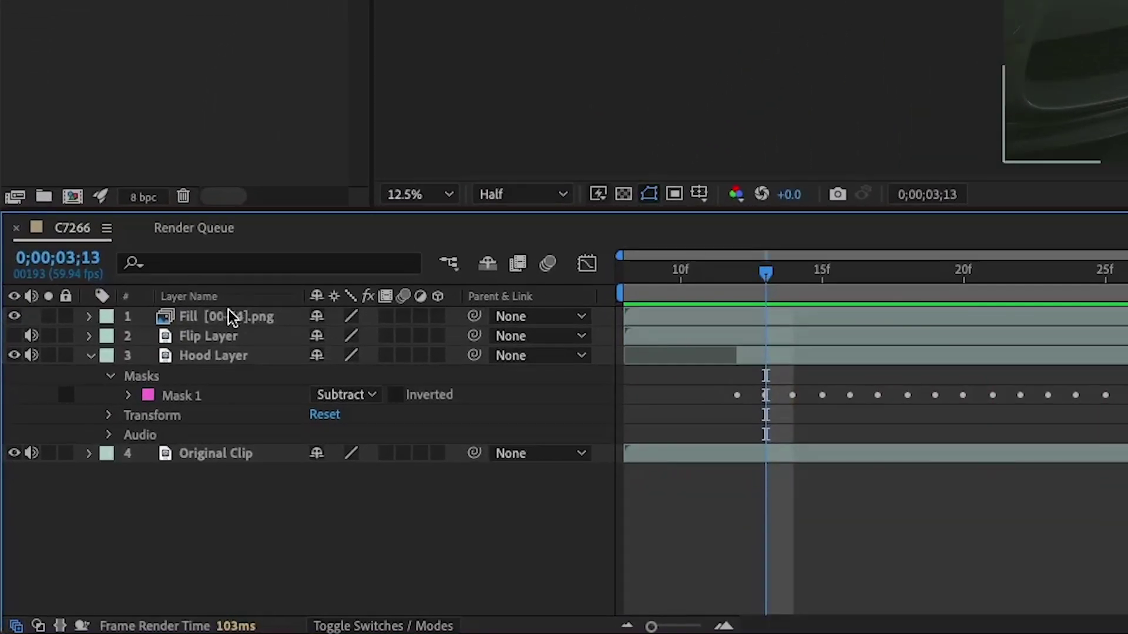
pyautogui.moveTo(119, 471); pyautogui.dragTo(118, 484)
pyautogui.moveTo(231, 342); pyautogui.dragTo(232, 343)
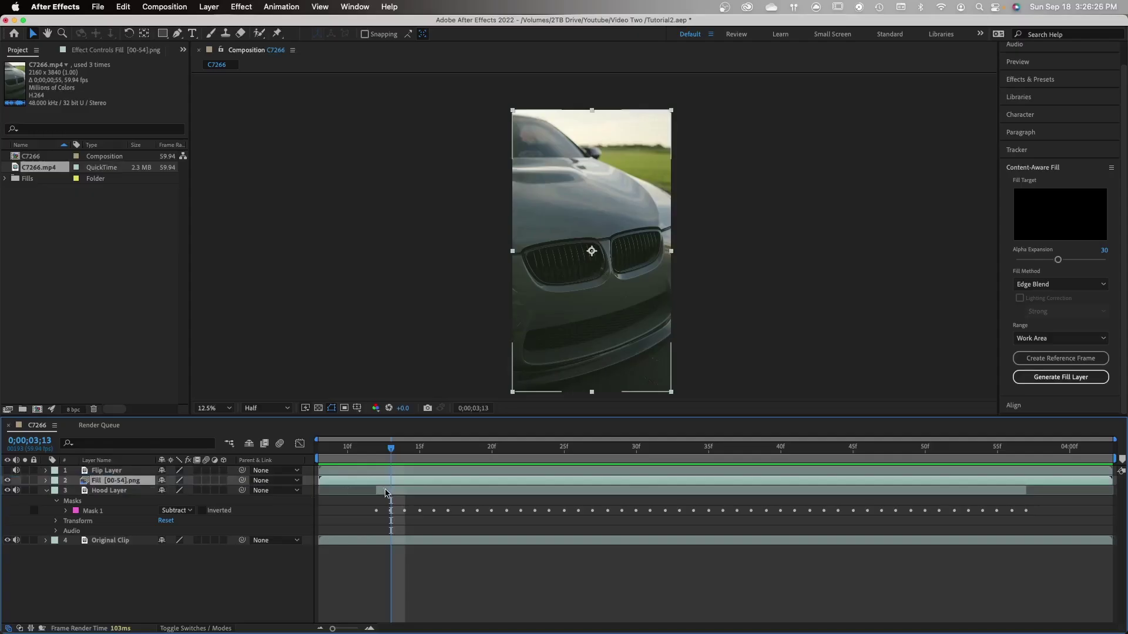
pyautogui.moveTo(321, 480); pyautogui.dragTo(377, 481)
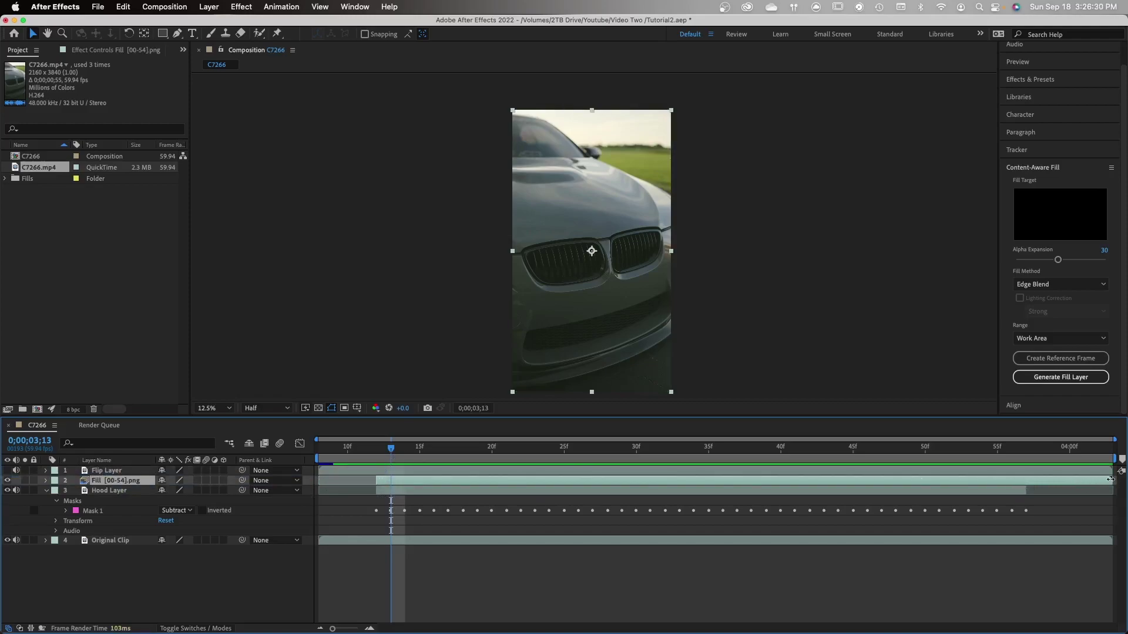
pyautogui.moveTo(1110, 479); pyautogui.dragTo(1025, 480)
# Step: Show Flip Layer, trim its end, and freeze it on frame 0;00;03;12
pyautogui.press('pageup')
pyautogui.click(7, 470)
pyautogui.click(135, 470)
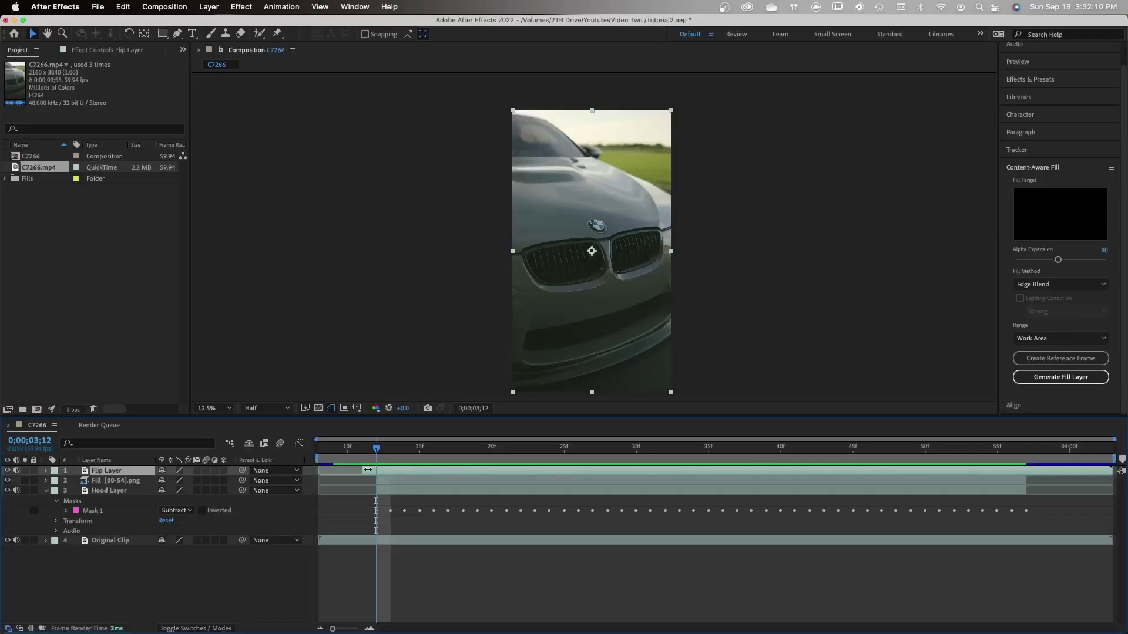
pyautogui.moveTo(1112, 471); pyautogui.dragTo(1051, 471)
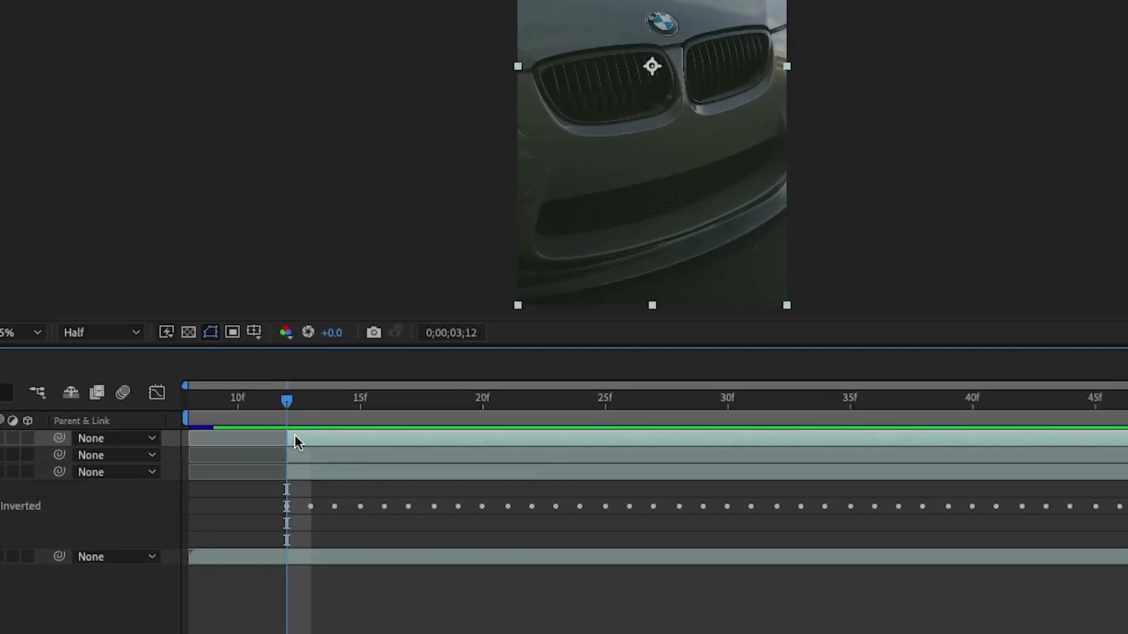
pyautogui.rightClick(383, 474)
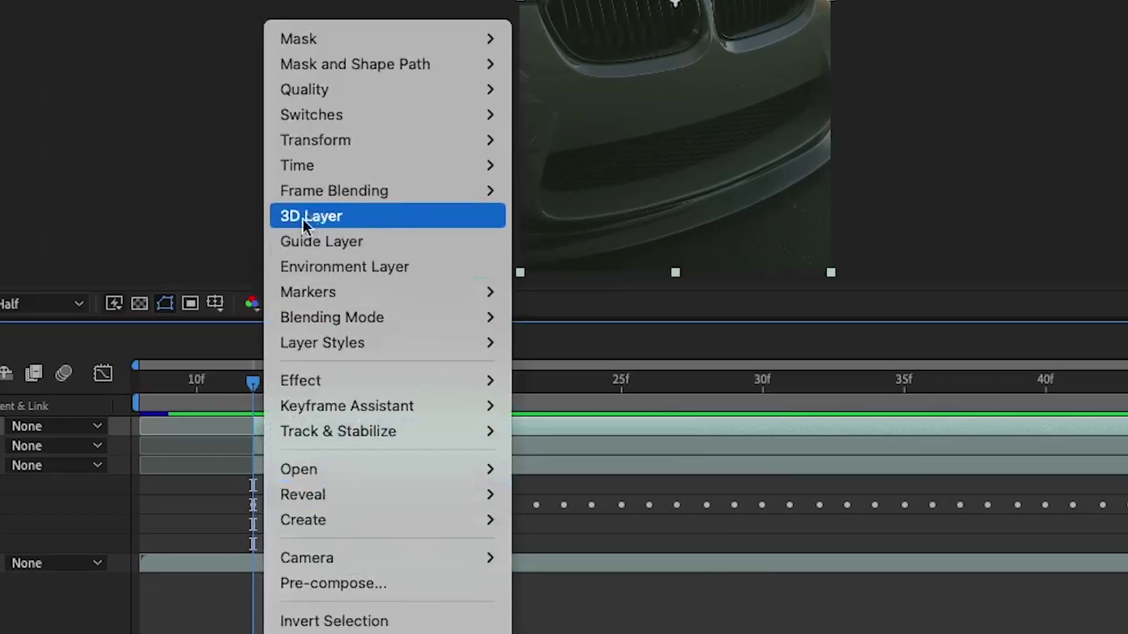
pyautogui.moveTo(331, 166)
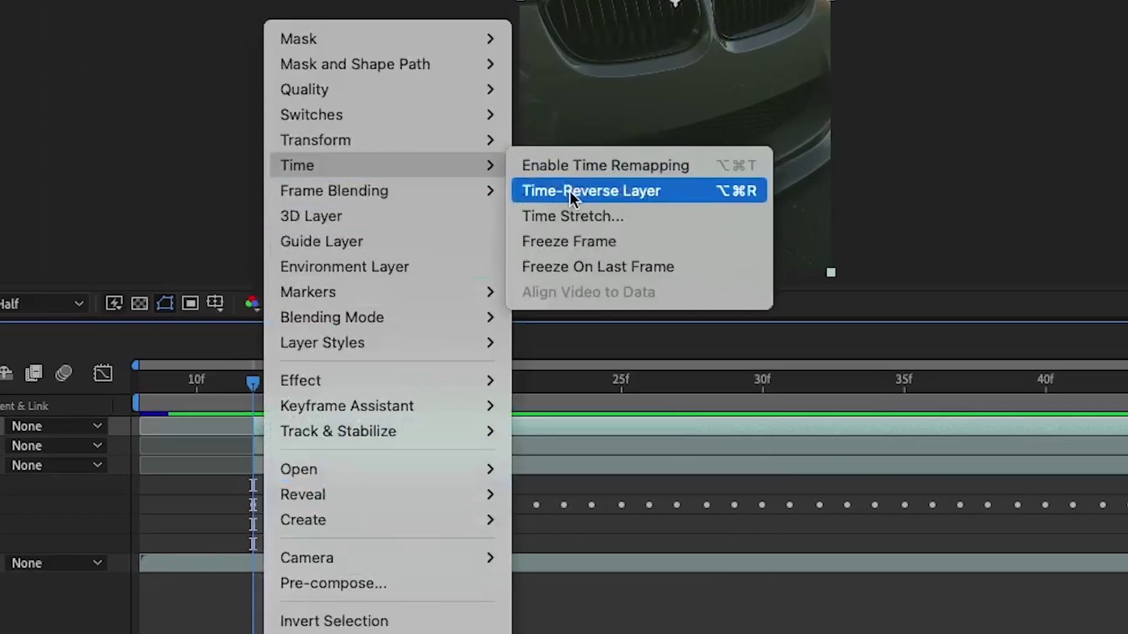
pyautogui.click(577, 241)
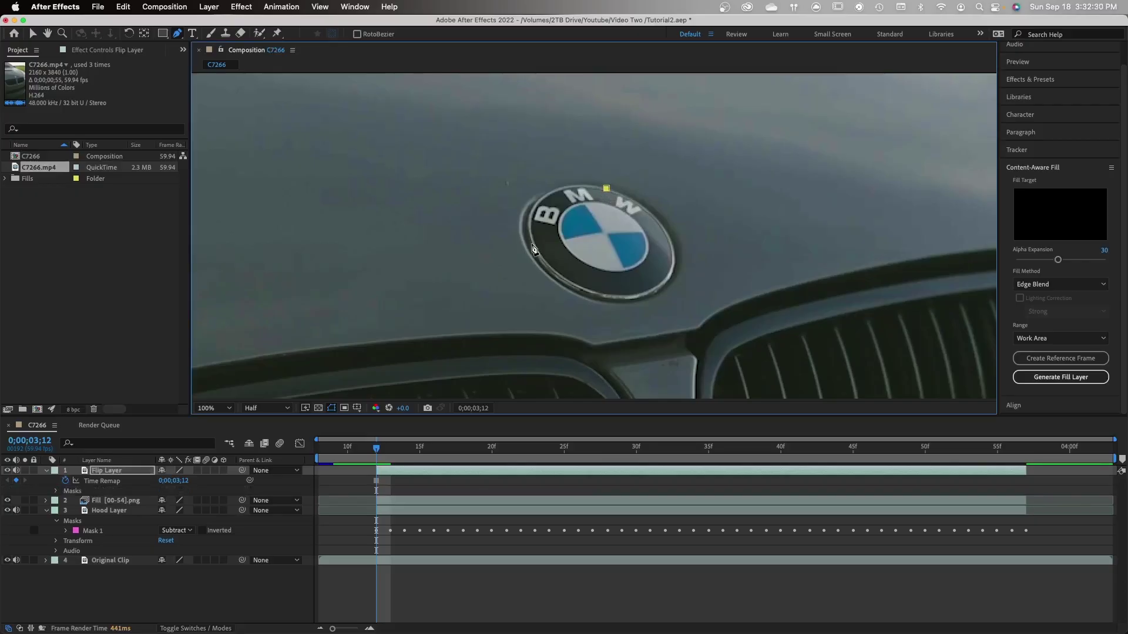
# Step: Trace a closed curved mask around the BMW logo on Flip Layer, then switch to the Pan Behind tool
pyautogui.moveTo(531, 249); pyautogui.dragTo(568, 321)
pyautogui.moveTo(673, 276); pyautogui.dragTo(683, 248)
pyautogui.moveTo(638, 202); pyautogui.dragTo(616, 196)
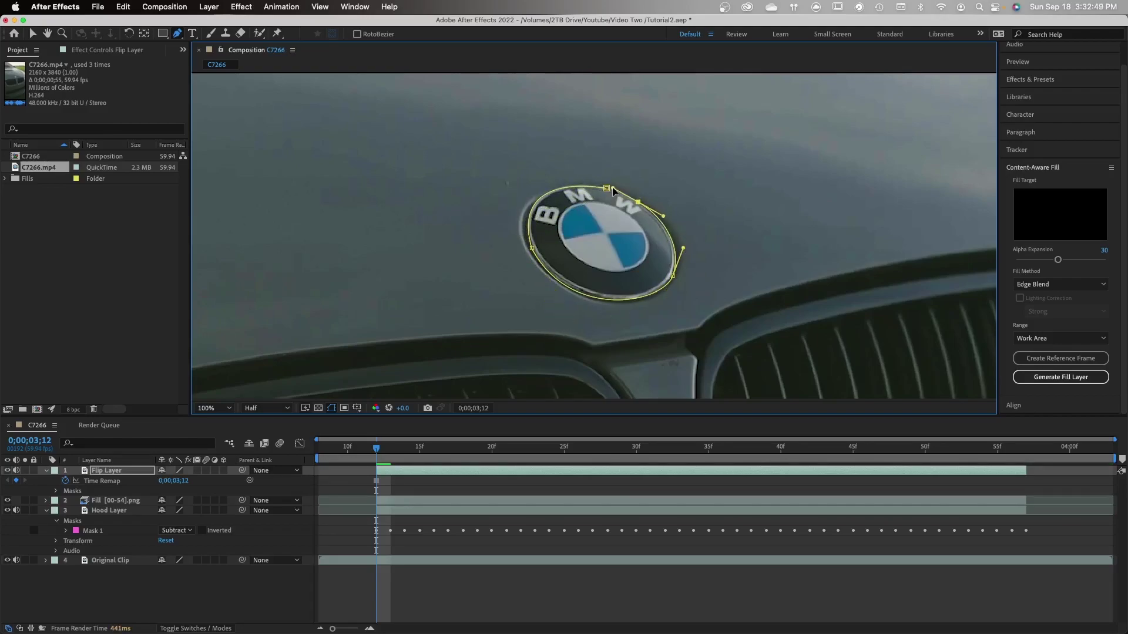
pyautogui.click(606, 188)
pyautogui.press('v')
pyautogui.doubleClick(610, 189)
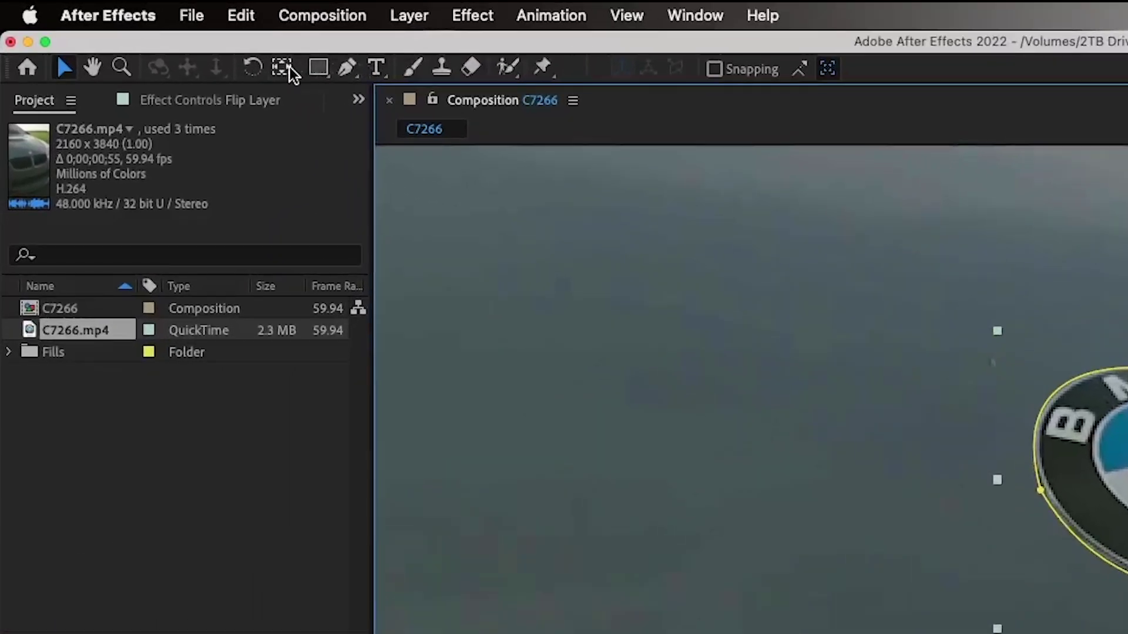
pyautogui.click(285, 68)
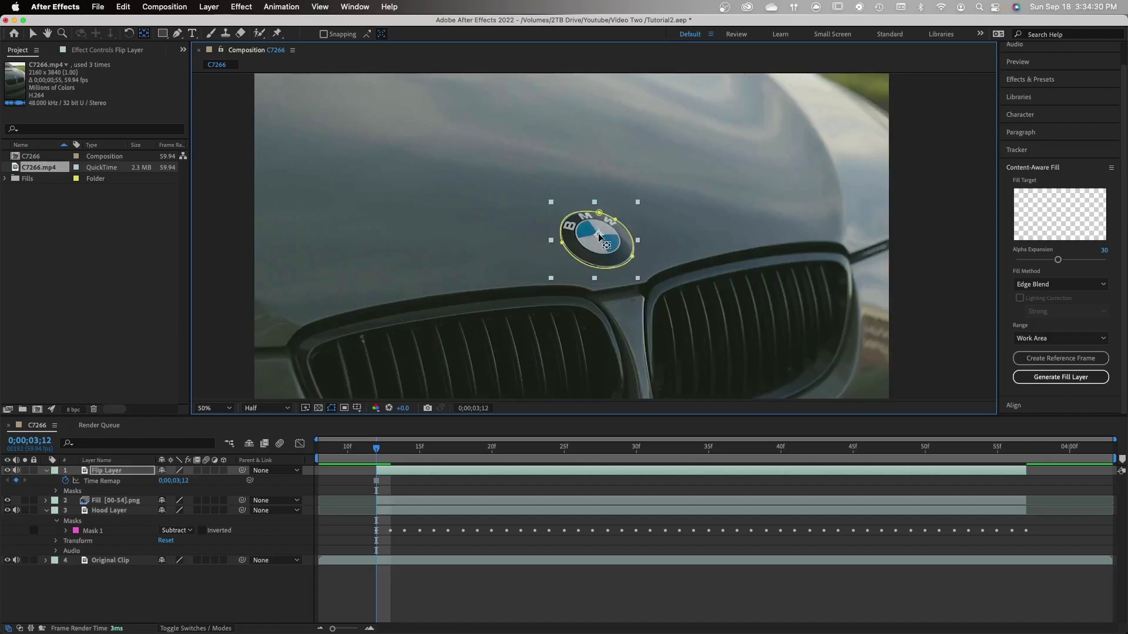
pyautogui.scroll(2, 599, 237)
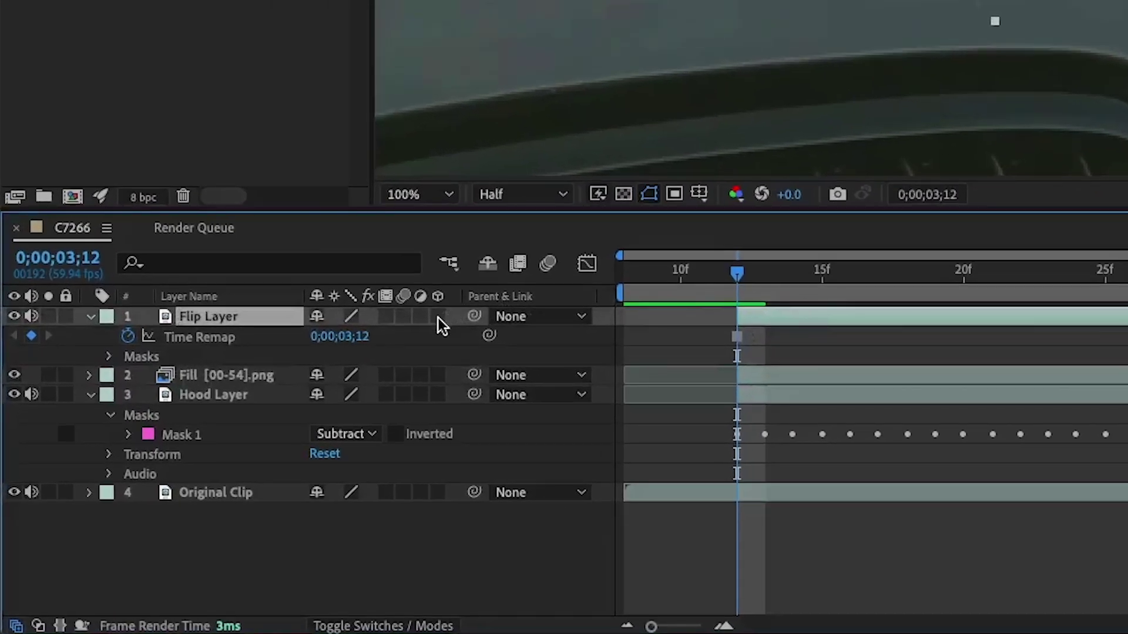
# Step: Enable 3D on Flip Layer and set Position, Scale and X Rotation keyframes at 0;00;03;12
pyautogui.click(224, 471)
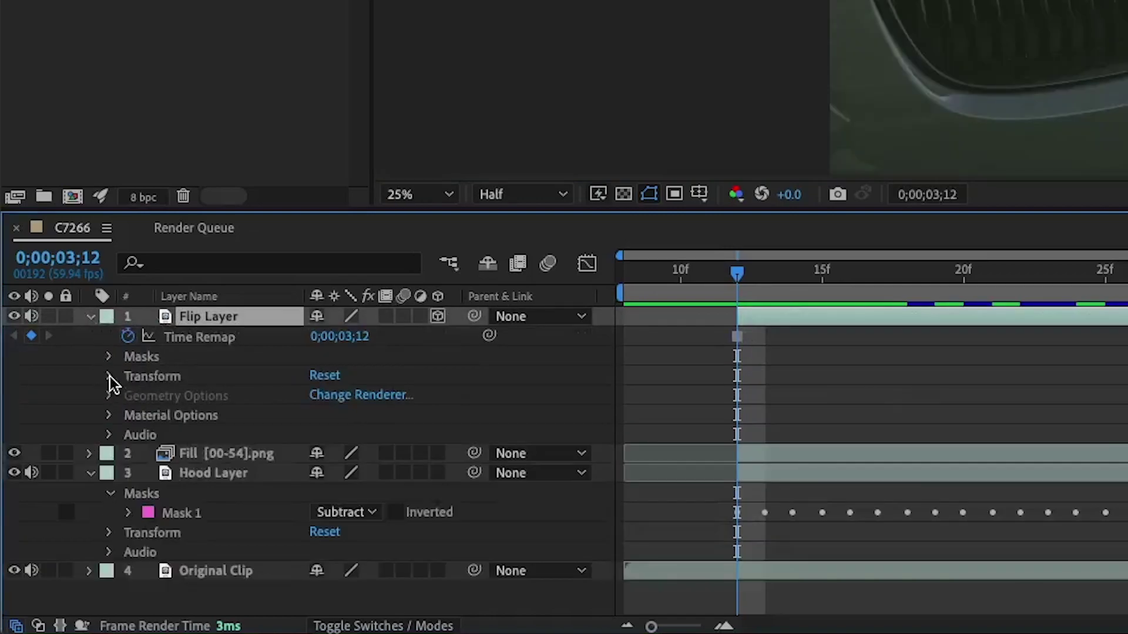
pyautogui.click(109, 377)
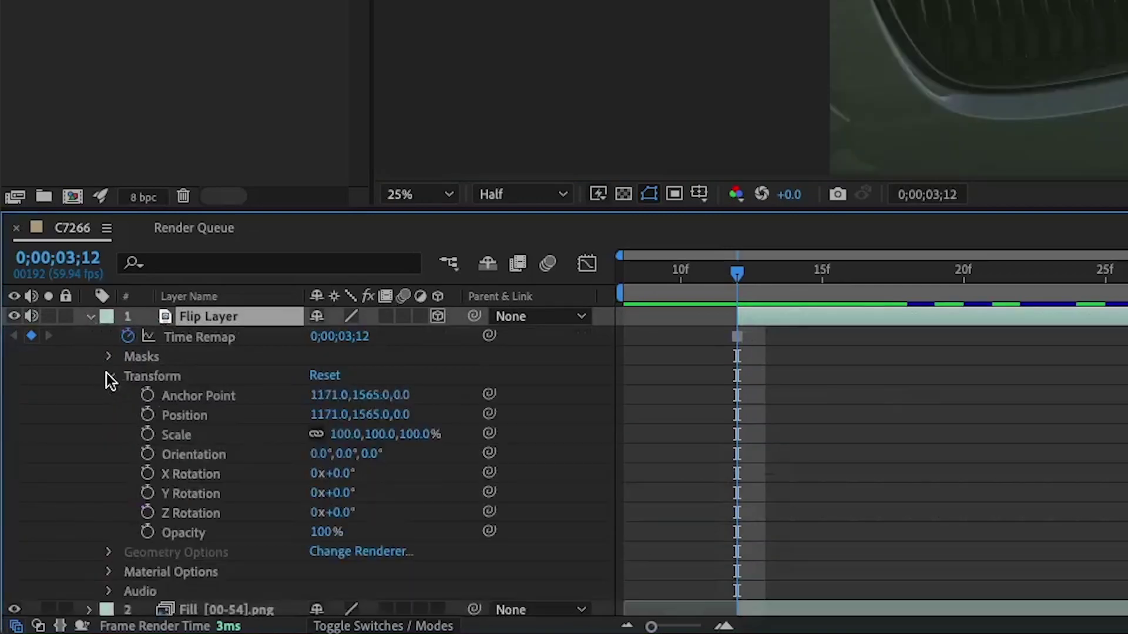
pyautogui.click(147, 415)
pyautogui.click(147, 435)
pyautogui.click(148, 475)
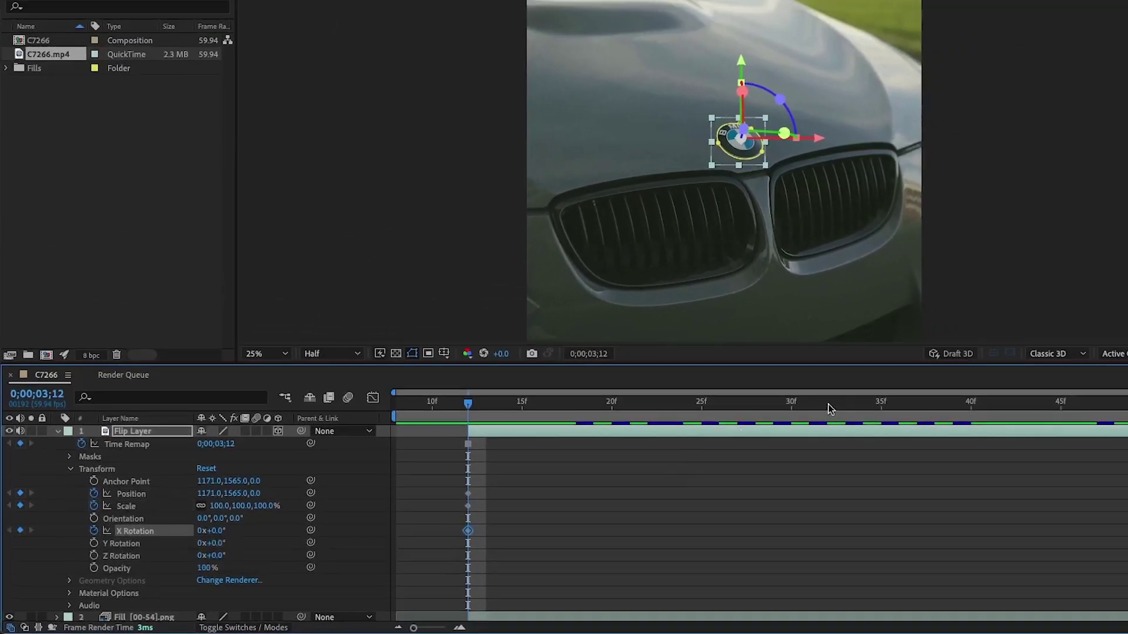
# Step: At 0;00;03;57, keyframe Scale 92%, X Rotation 2x+0.0° and a slightly shifted logo Position
pyautogui.moveTo(828, 404); pyautogui.dragTo(1022, 459)
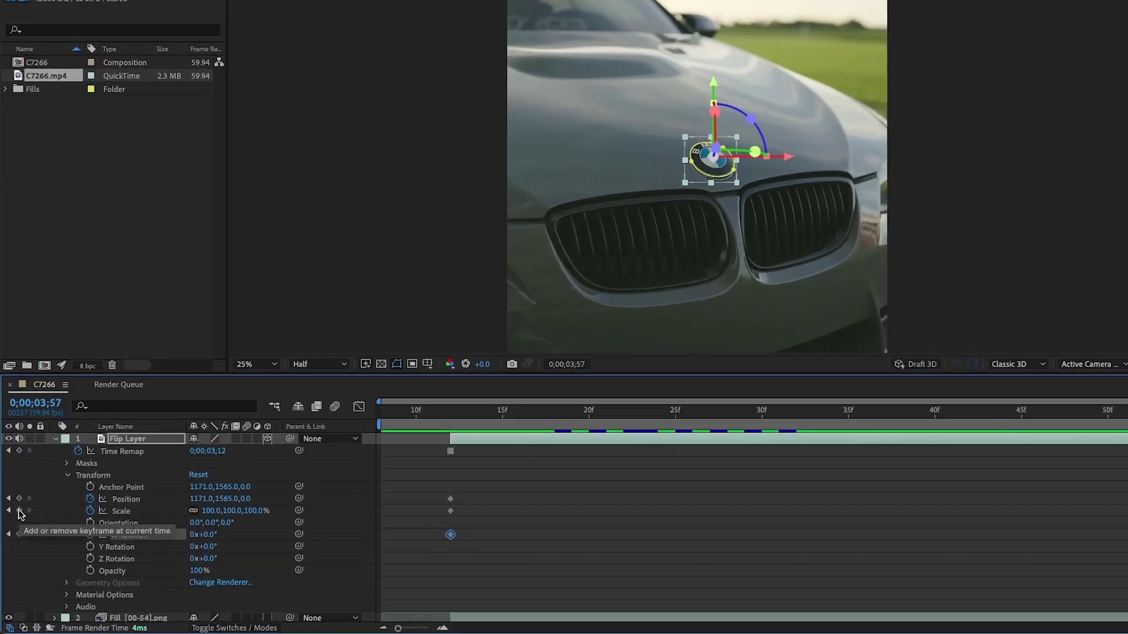
pyautogui.click(15, 530)
pyautogui.click(31, 415)
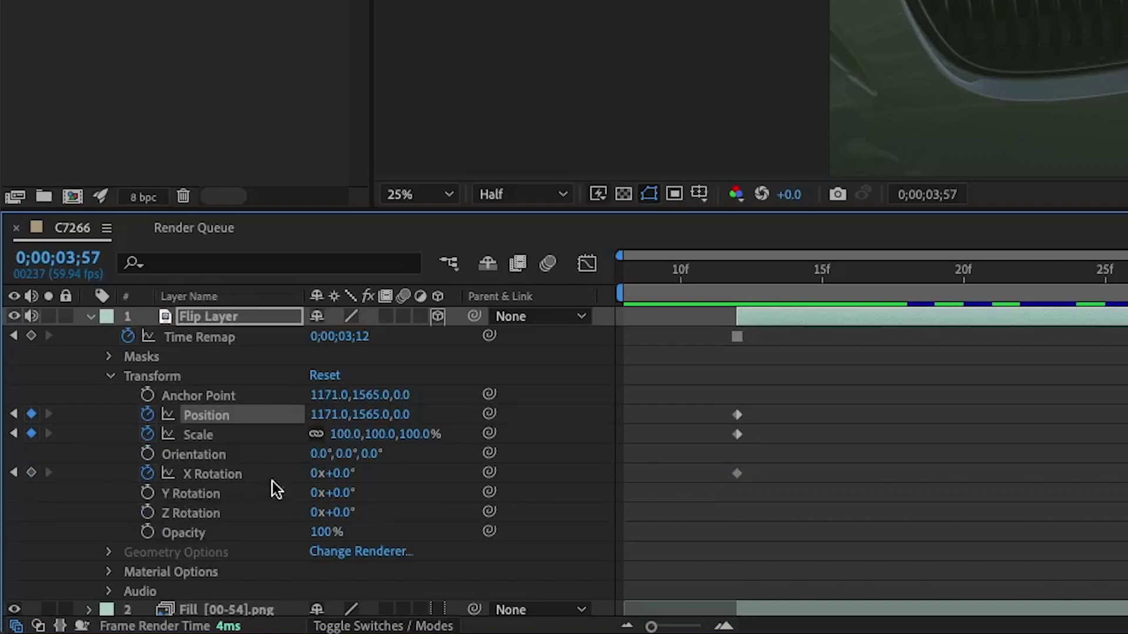
pyautogui.click(311, 474)
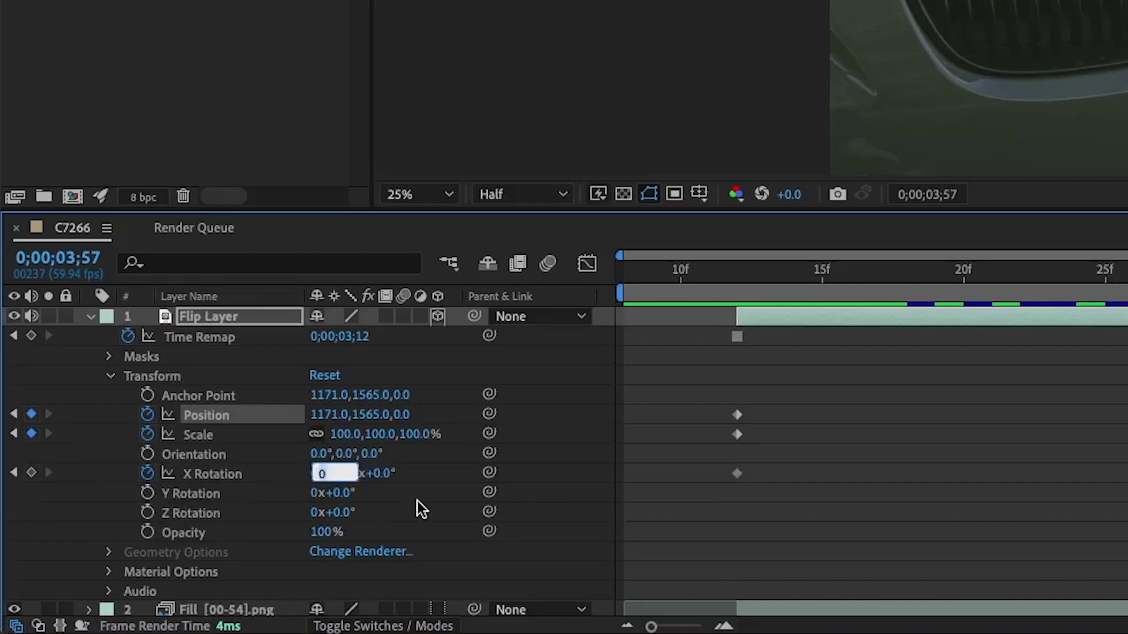
pyautogui.press('Return')
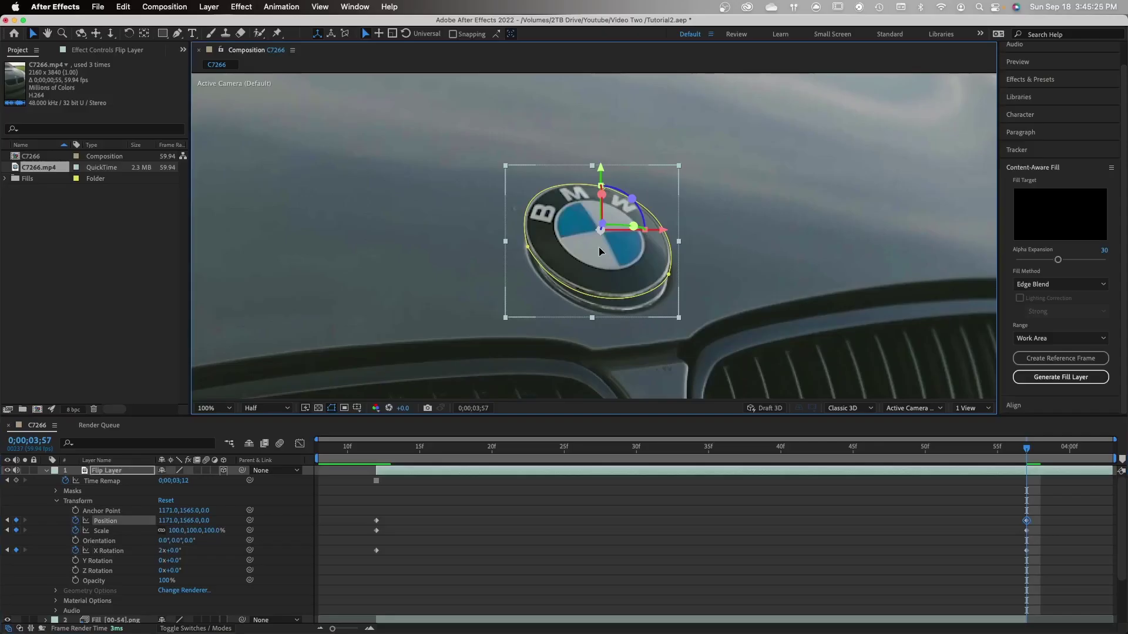
pyautogui.moveTo(598, 247); pyautogui.dragTo(603, 261)
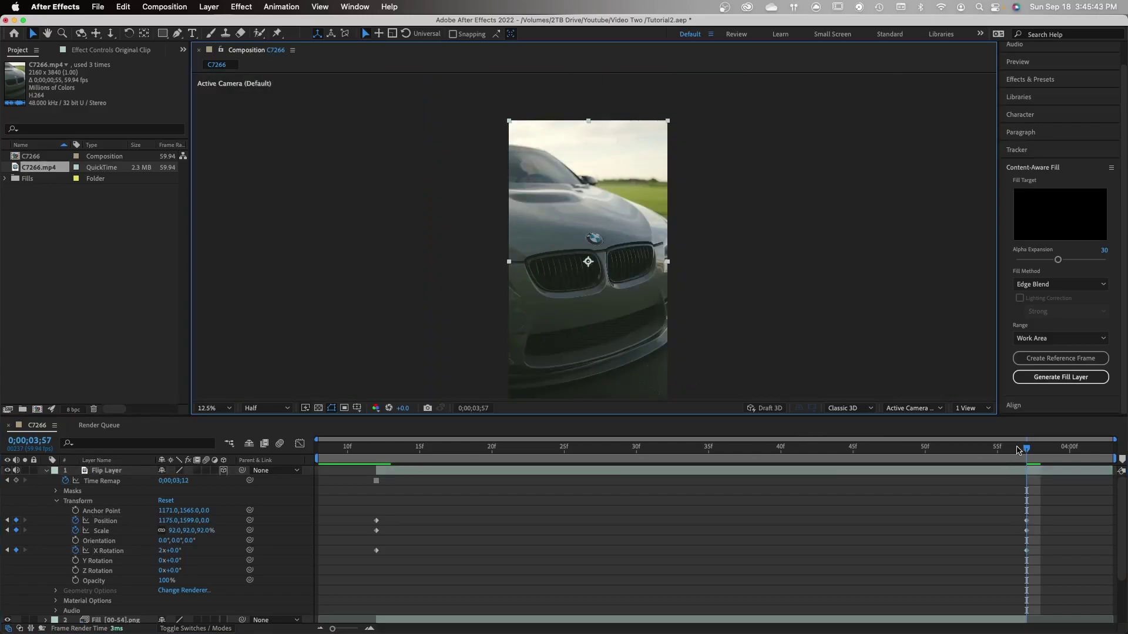
pyautogui.moveTo(1026, 448); pyautogui.dragTo(564, 452)
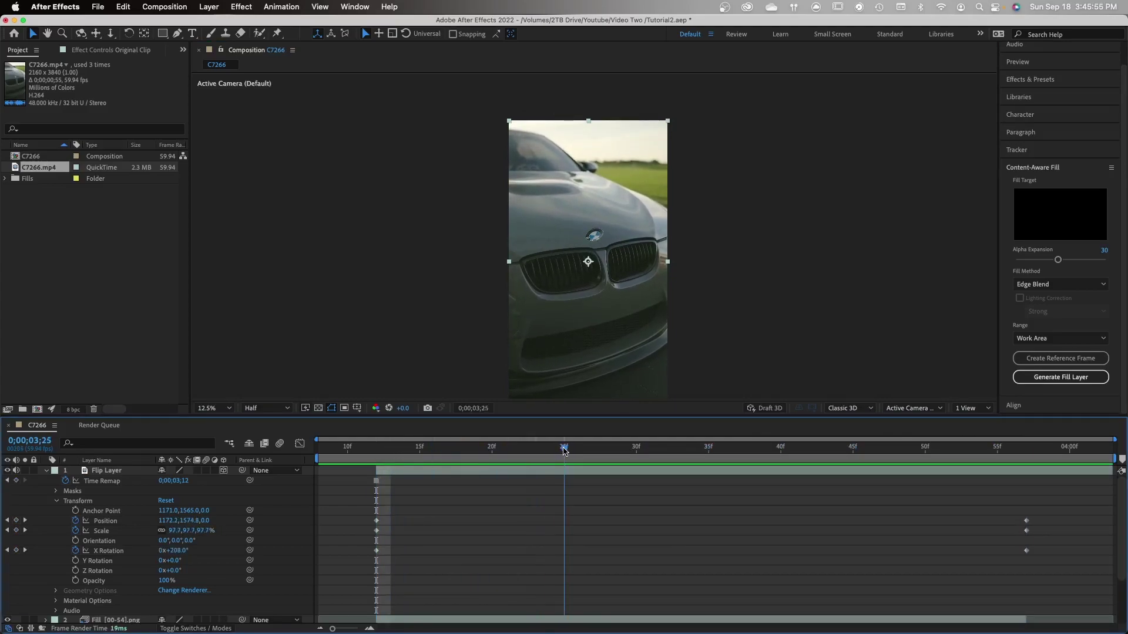
# Step: At 0;00;03;25, enlarge the logo to about 111.7% and lift it upward, then scrub through the flip
pyautogui.scroll(4, 590, 235)
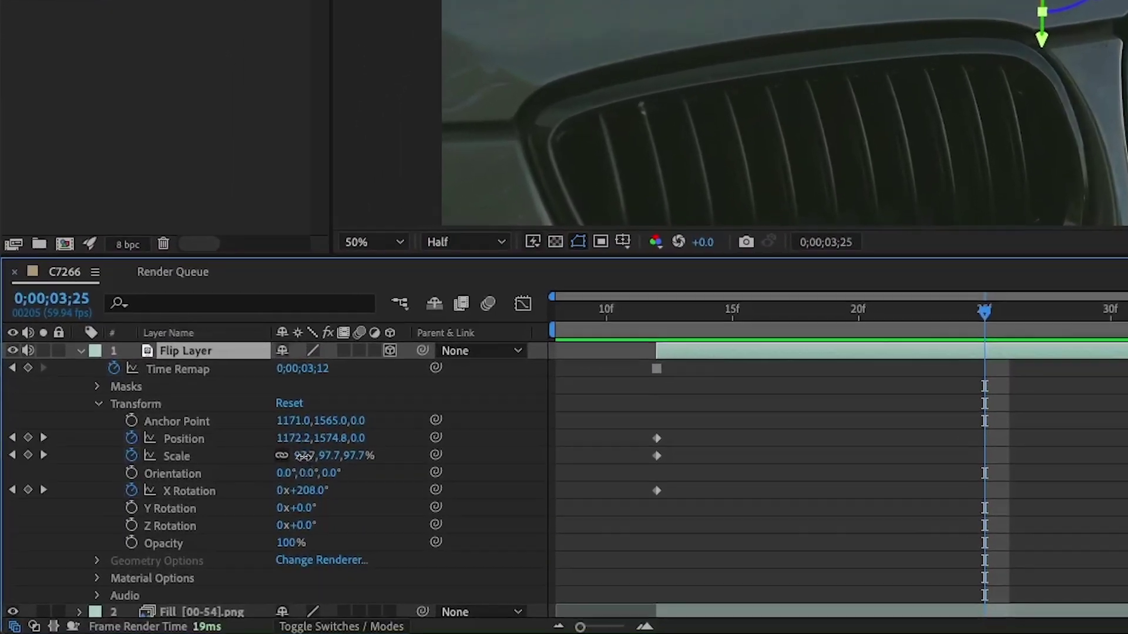
pyautogui.moveTo(256, 490); pyautogui.dragTo(259, 485)
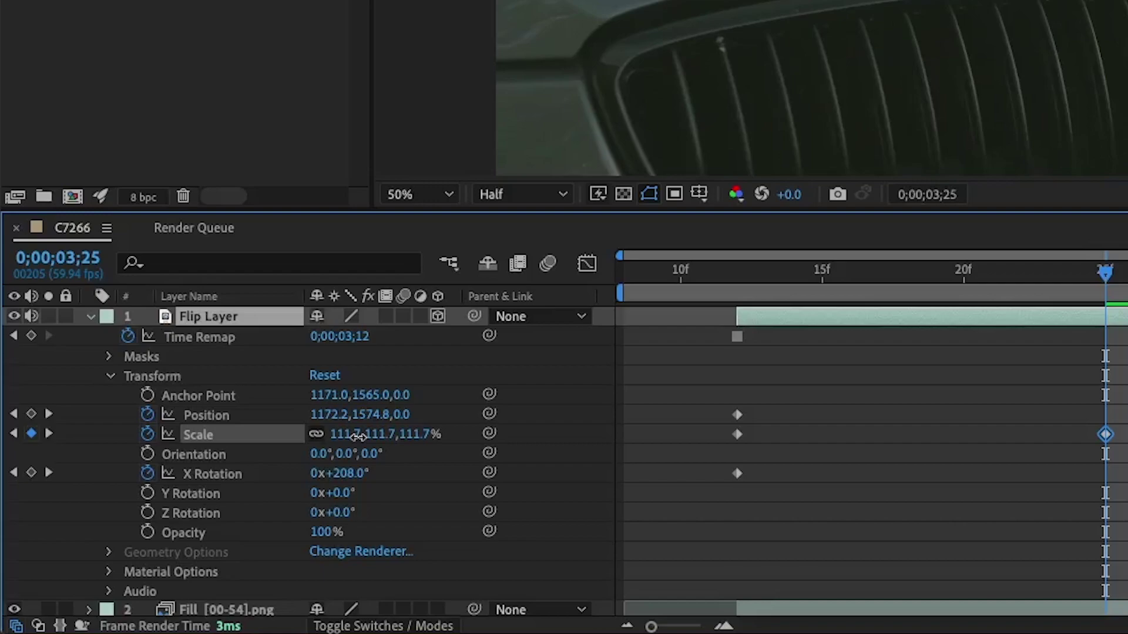
pyautogui.moveTo(376, 414); pyautogui.dragTo(329, 418)
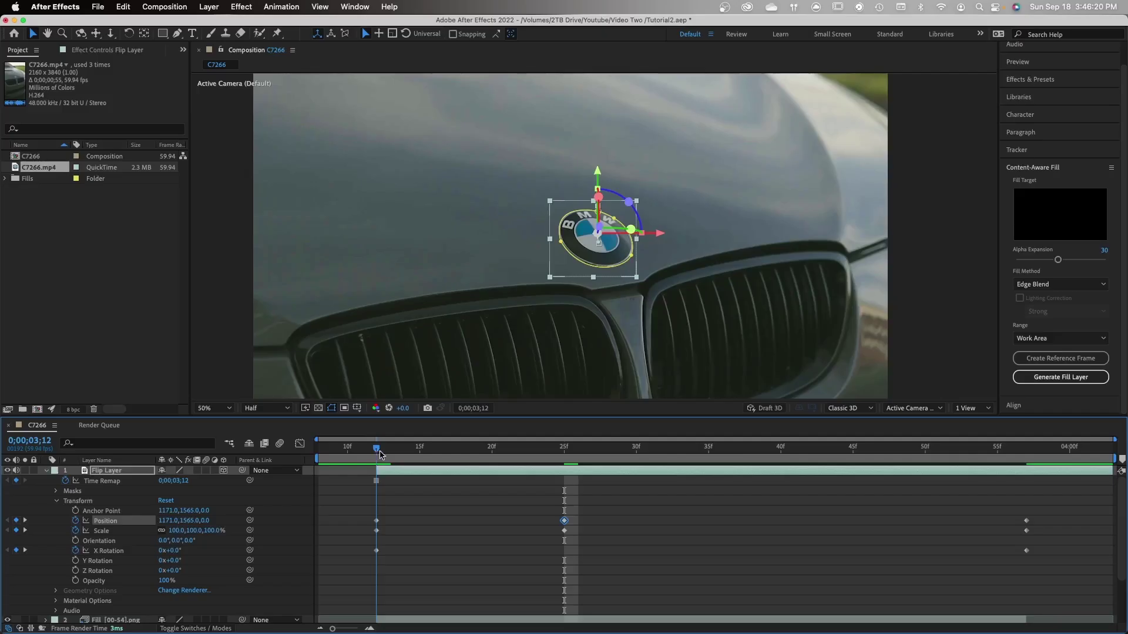
pyautogui.click(428, 454)
pyautogui.moveTo(431, 454); pyautogui.dragTo(871, 474)
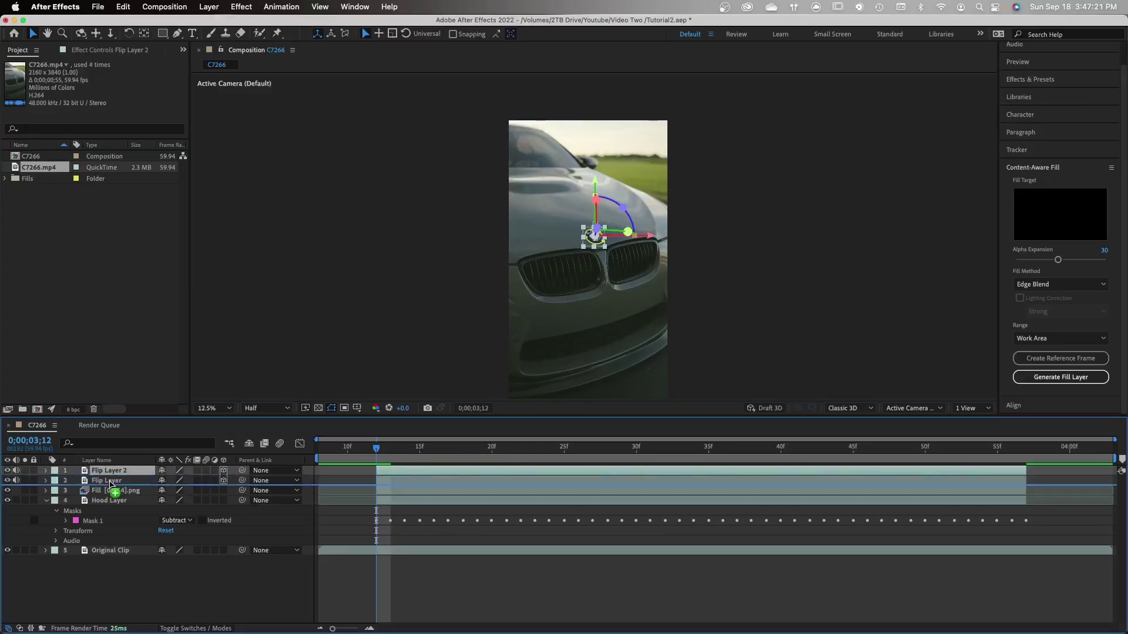
# Step: Duplicate Flip Layer as Flip Layer 2 and reveal its transform keyframes
pyautogui.click(50, 482)
pyautogui.press('pagedown')
pyautogui.press('pagedown')
pyautogui.press('pagedown')
pyautogui.click(47, 481)
pyautogui.click(56, 511)
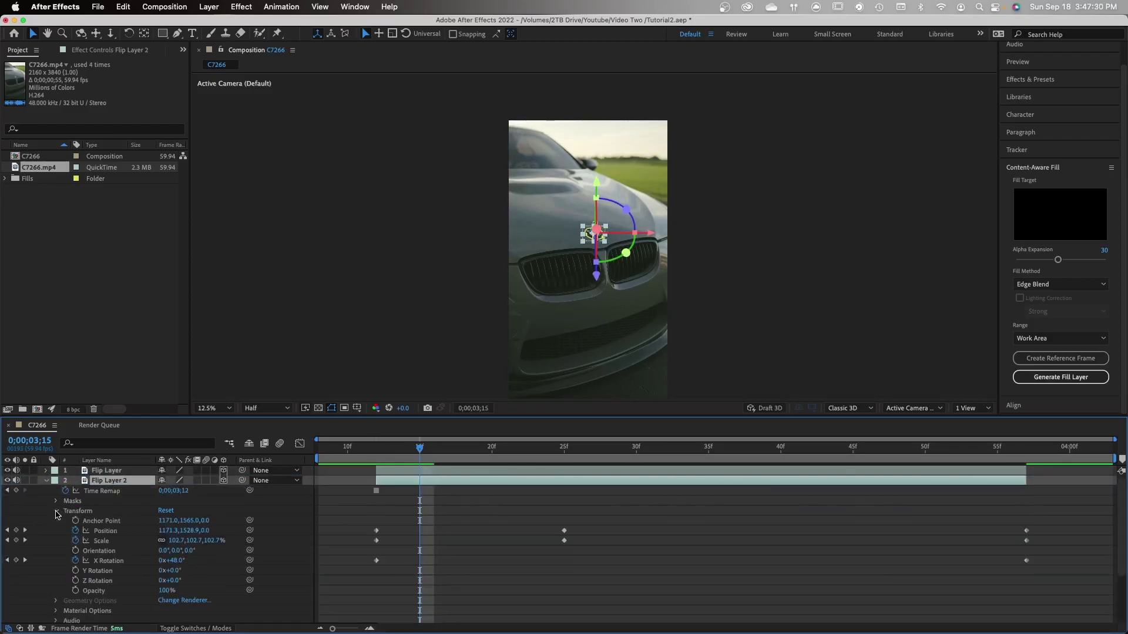
pyautogui.scroll(-1, 67, 516)
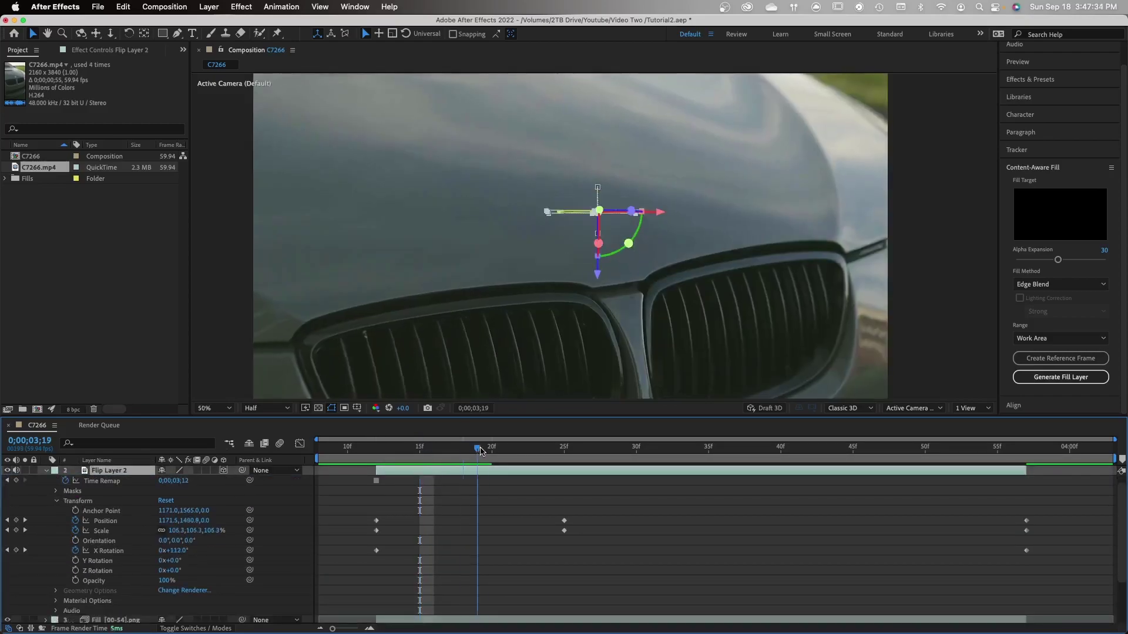
# Step: Move Flip Layer 2 lower at 0;00;03;25, fade its Opacity to 20%, and preview
pyautogui.moveTo(480, 448); pyautogui.dragTo(569, 451)
pyautogui.moveTo(189, 520); pyautogui.dragTo(153, 531)
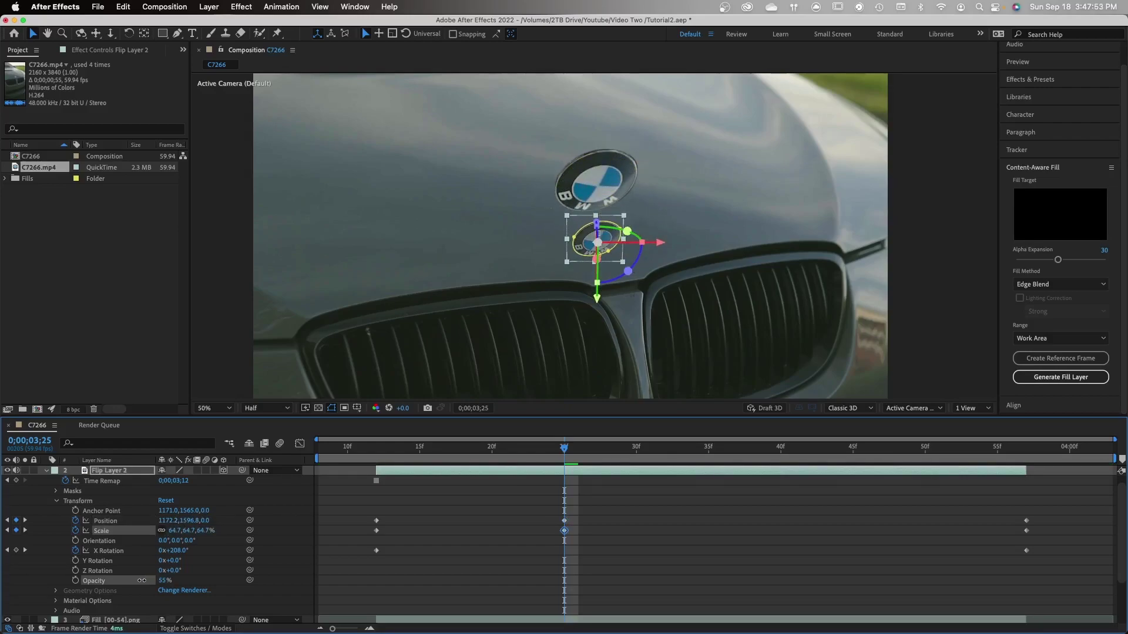
pyautogui.moveTo(142, 581); pyautogui.dragTo(121, 580)
pyautogui.click(390, 449)
pyautogui.press('space')
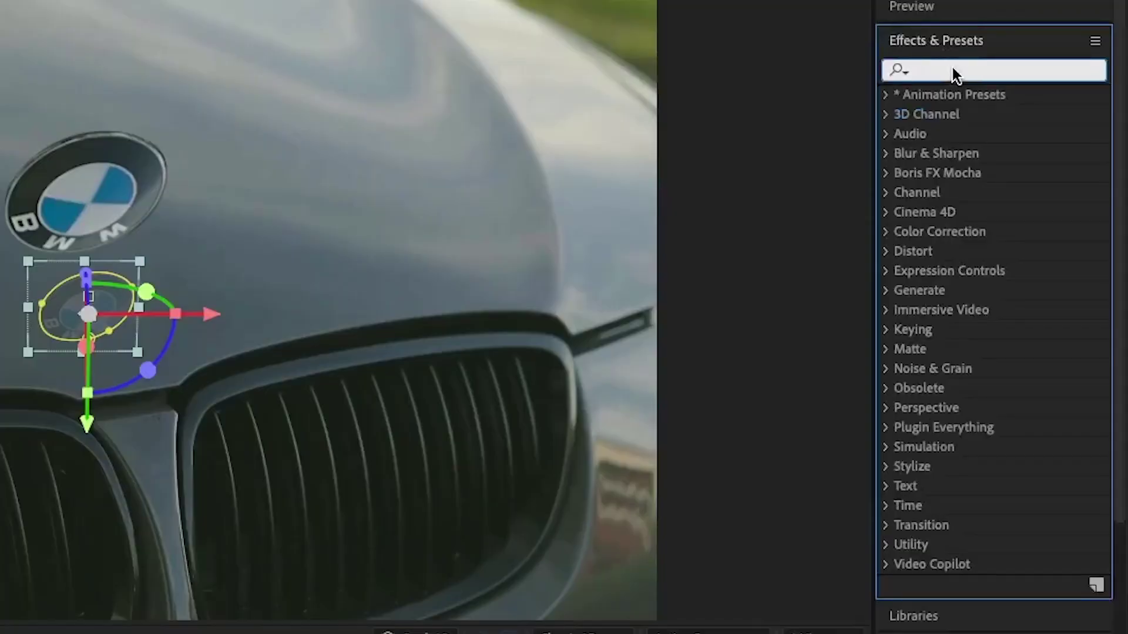
# Step: Apply a Gaussian Blur with Blurriness 11.9 to Flip Layer 2
pyautogui.write('ga')
pyautogui.click(1041, 216)
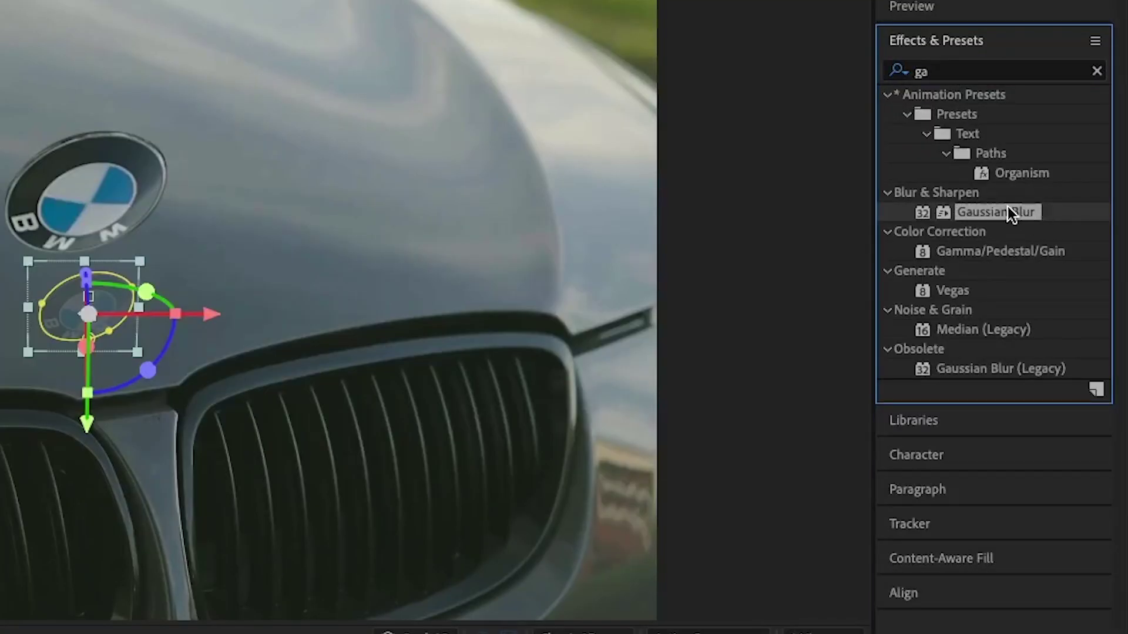
pyautogui.moveTo(1007, 209); pyautogui.dragTo(503, 483)
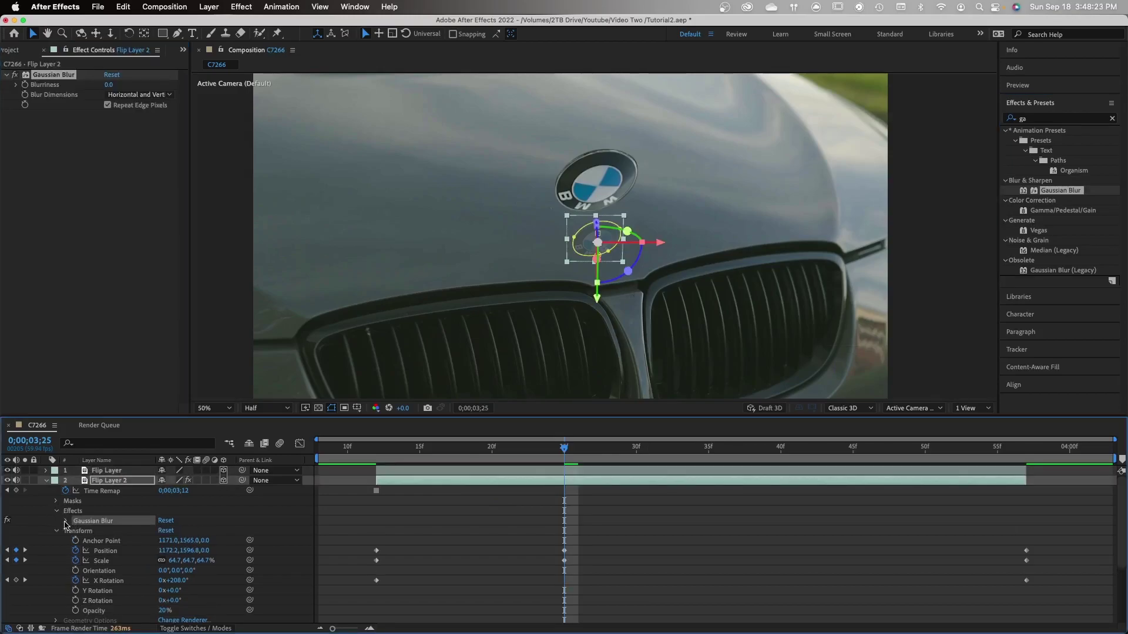
pyautogui.click(66, 521)
pyautogui.scroll(-1, 164, 522)
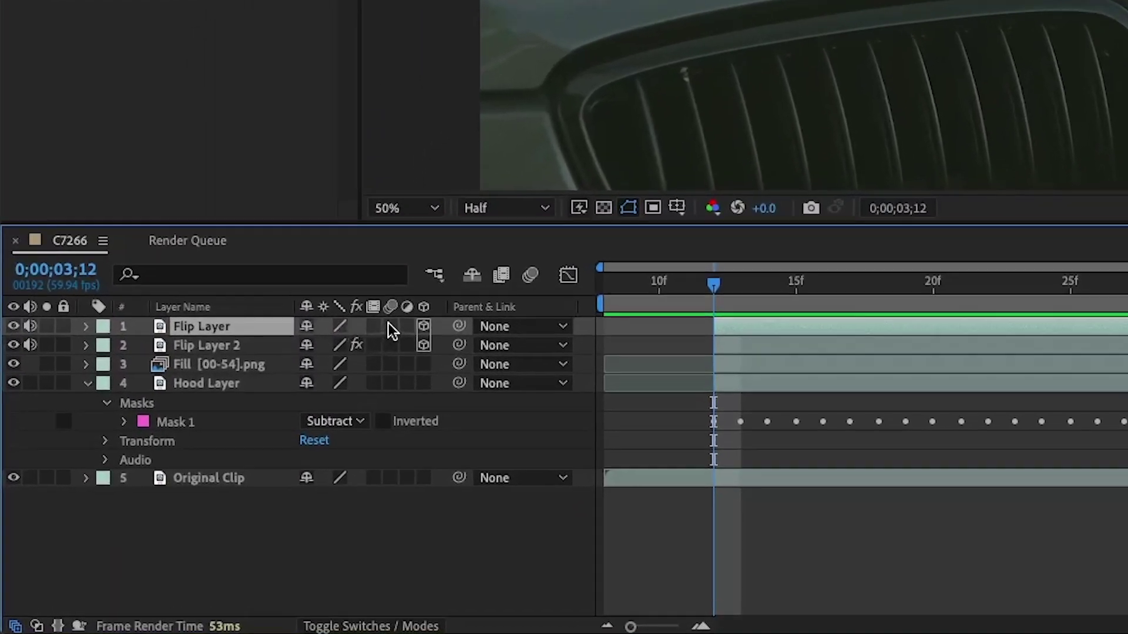
# Step: Enable motion blur on Flip Layer 2 and preview the animation
pyautogui.click(763, 334)
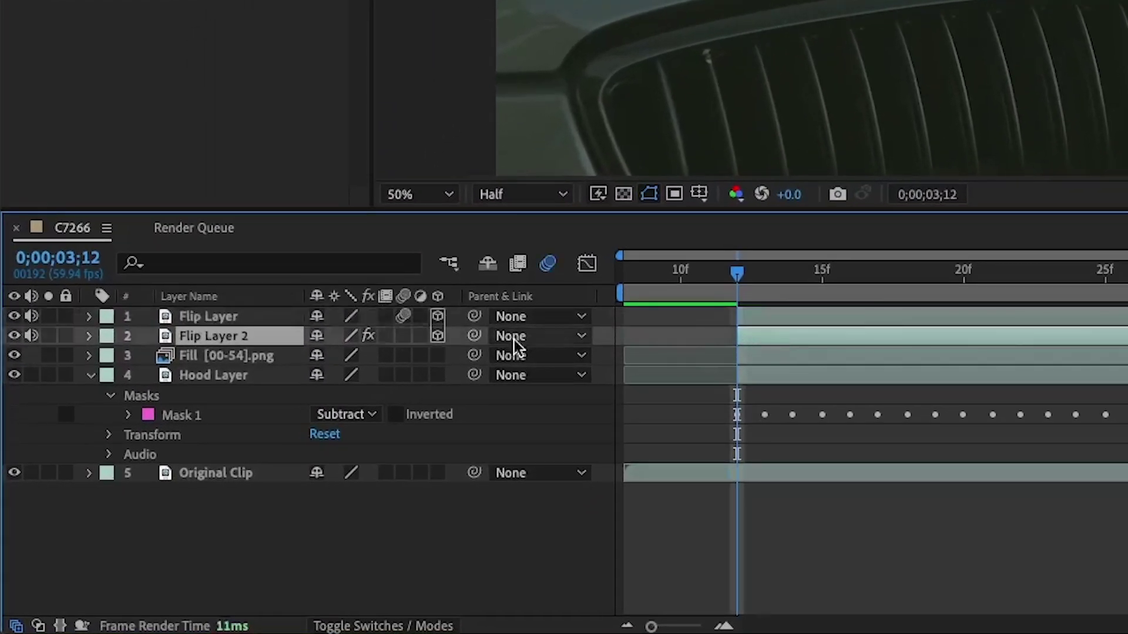
pyautogui.click(403, 336)
pyautogui.press('space')
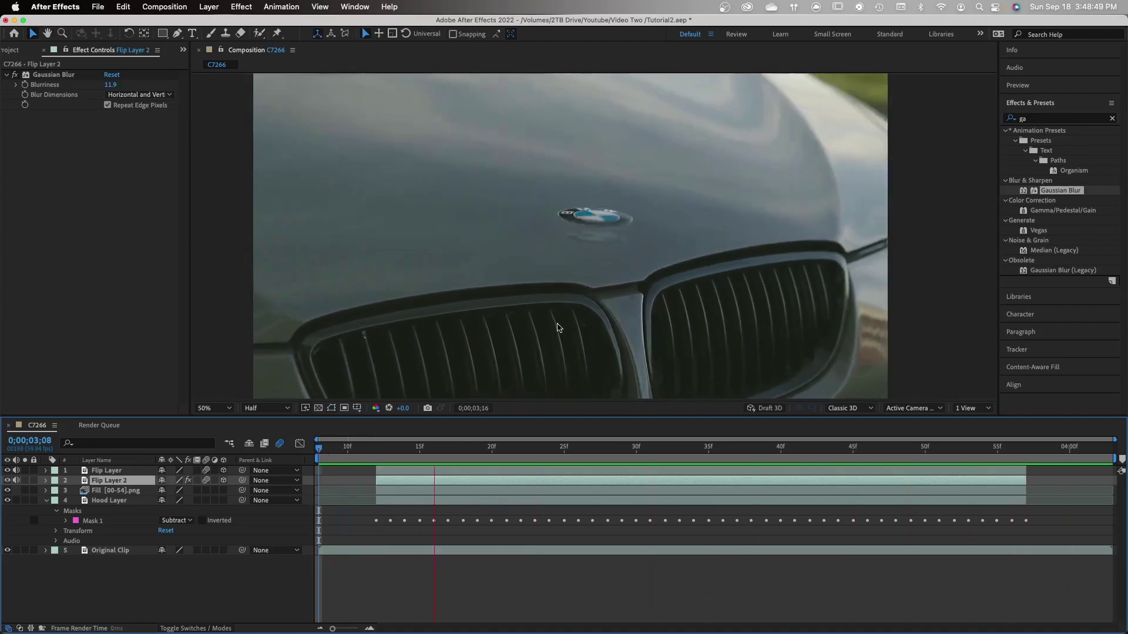
pyautogui.scroll(-4, 559, 327)
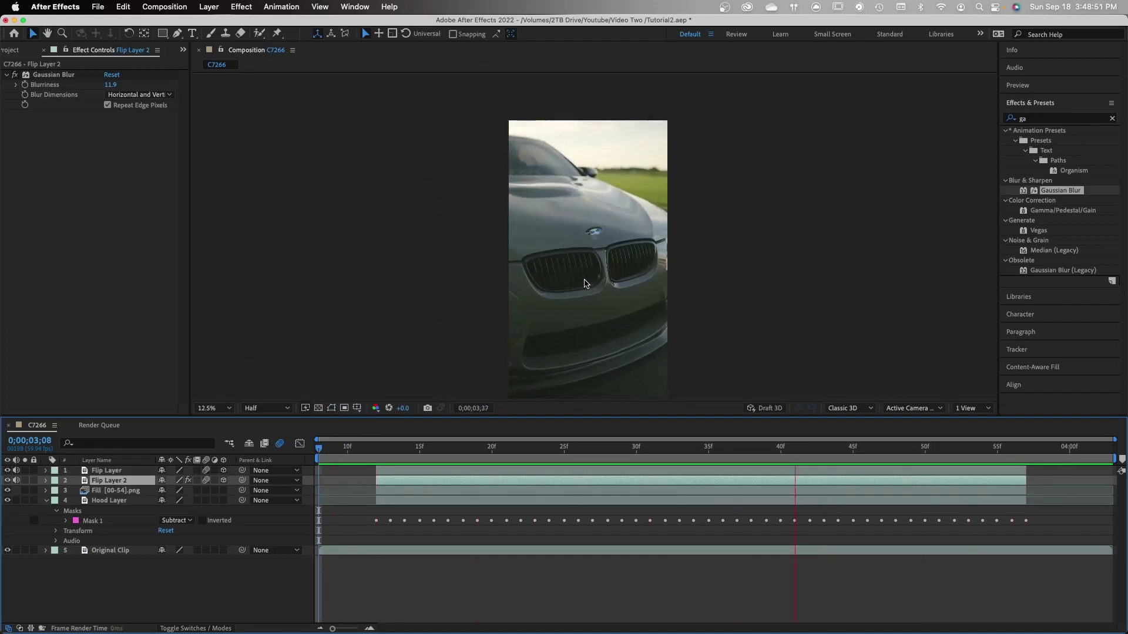